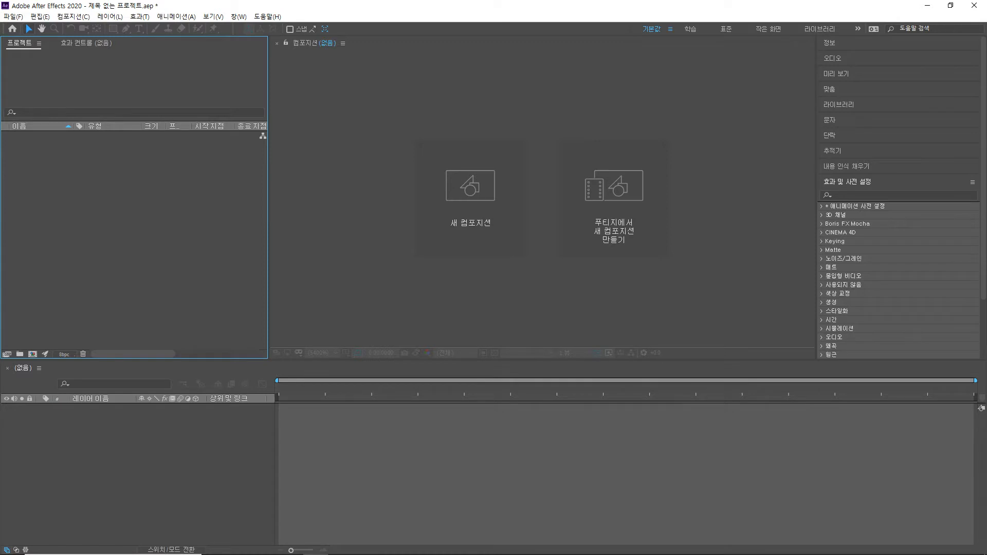
- Bring bicycle.ai from the Downloads folder into the project
key("alt+Tab")
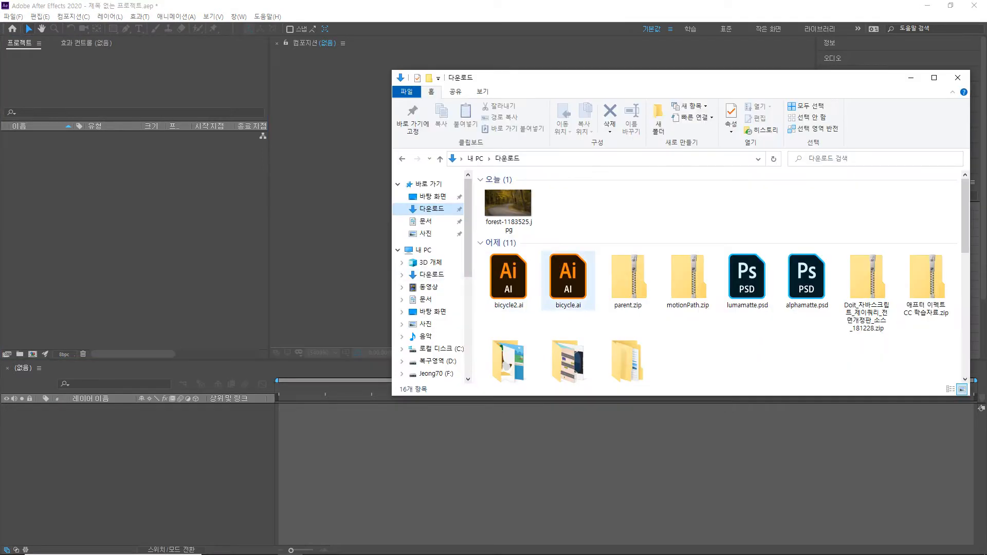
left_click_drag(568, 278, 154, 231)
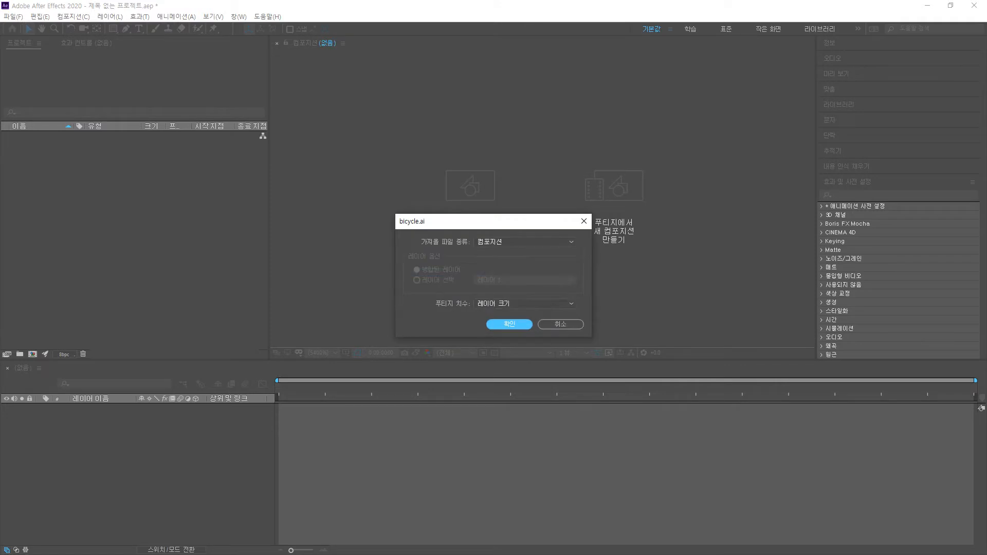
- Try the footage (푸티지) import type with the single layer 레이어 3, and return the import type to composition (컴포지션)
left_click(524, 242)
left_click(514, 253)
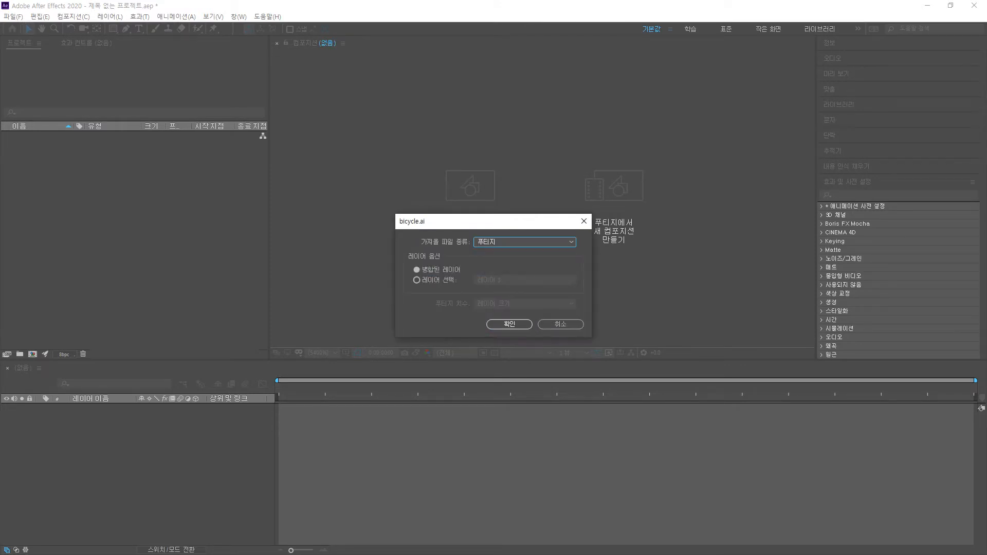
left_click(514, 242)
left_click(514, 264)
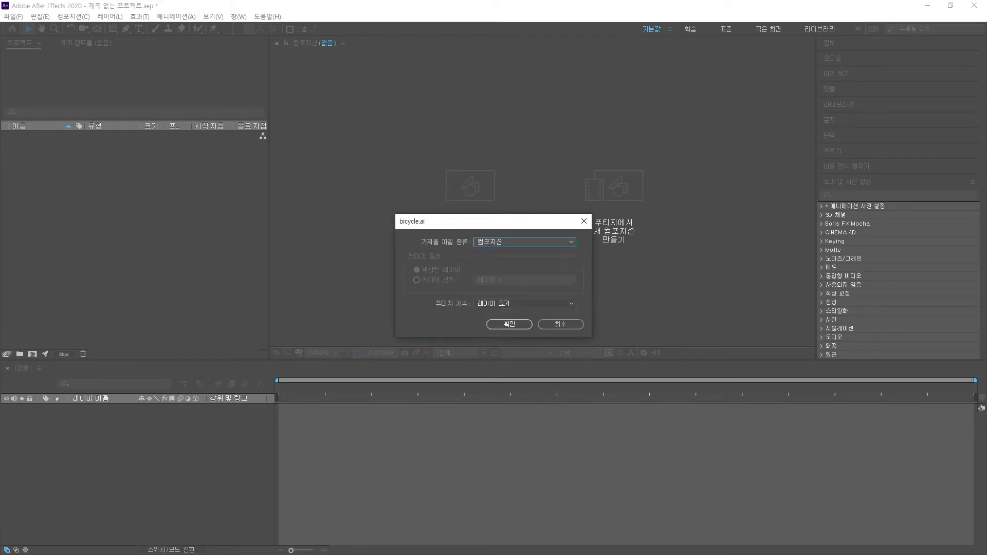
left_click(514, 241)
left_click(514, 253)
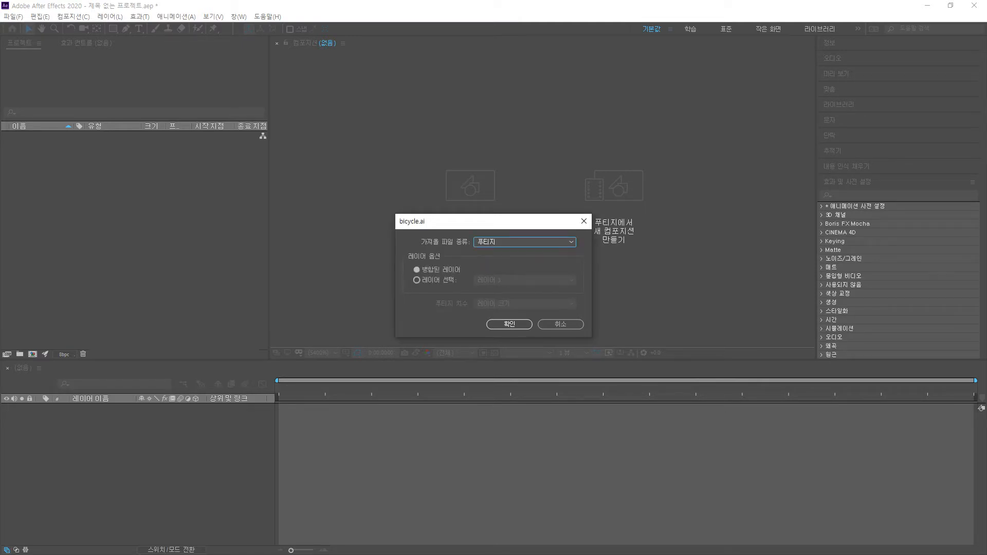
left_click(417, 280)
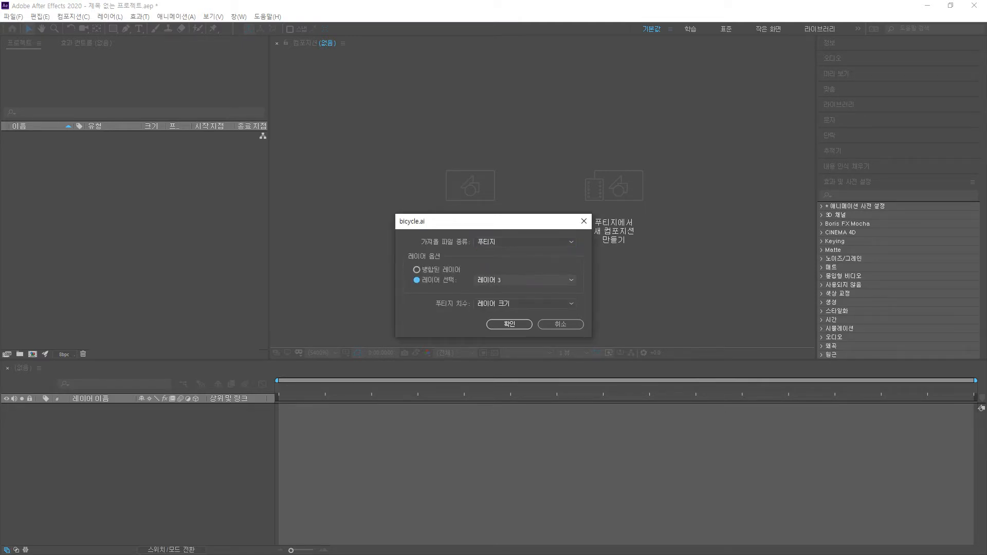
left_click(525, 242)
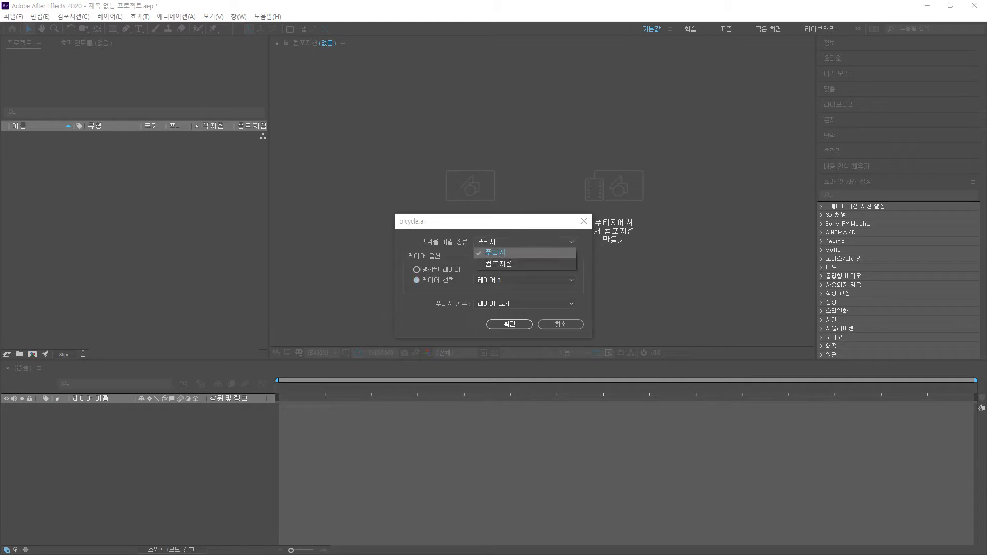
left_click(514, 263)
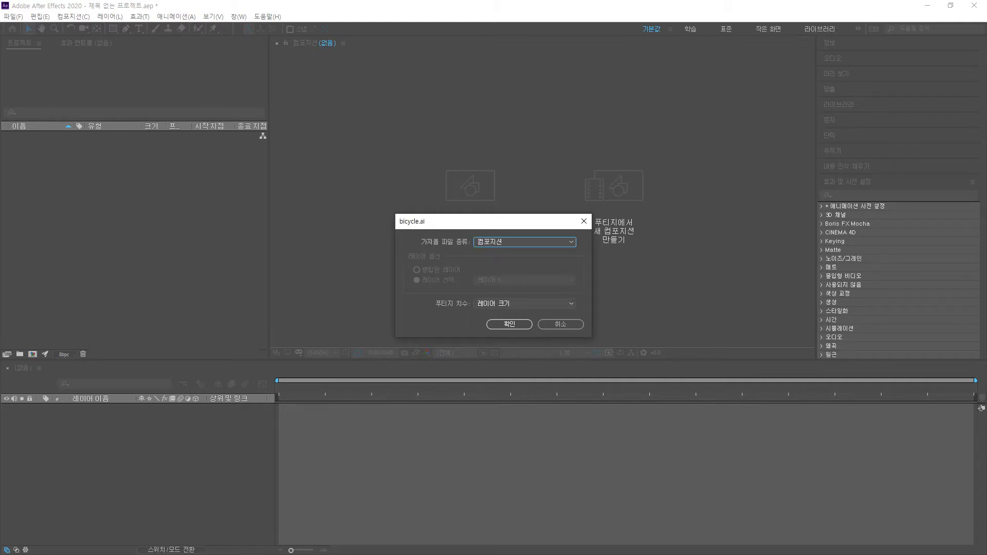
- Import bicycle.ai as a composition with the footage dimensions set to layer size (레이어 크기)
left_click(524, 304)
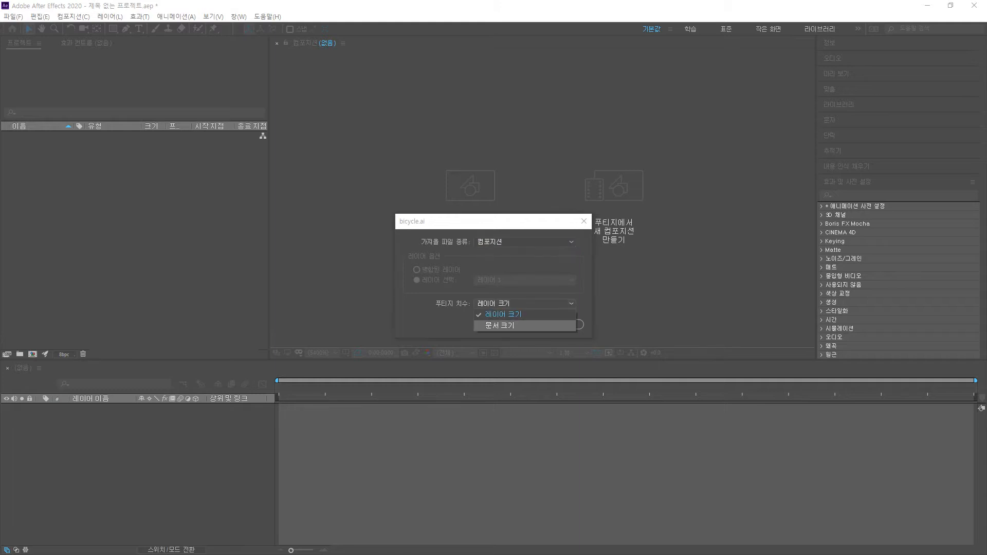
key("Return")
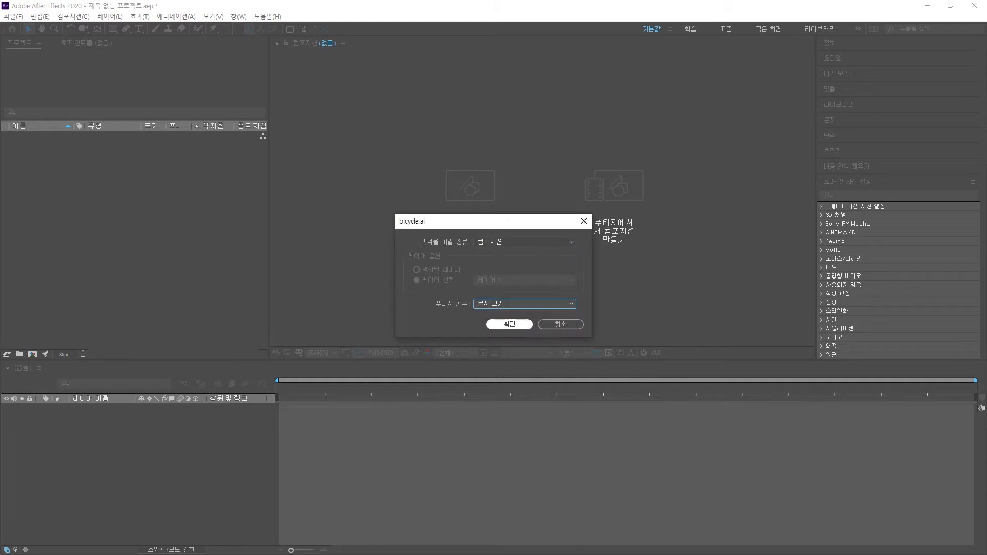
left_click(525, 303)
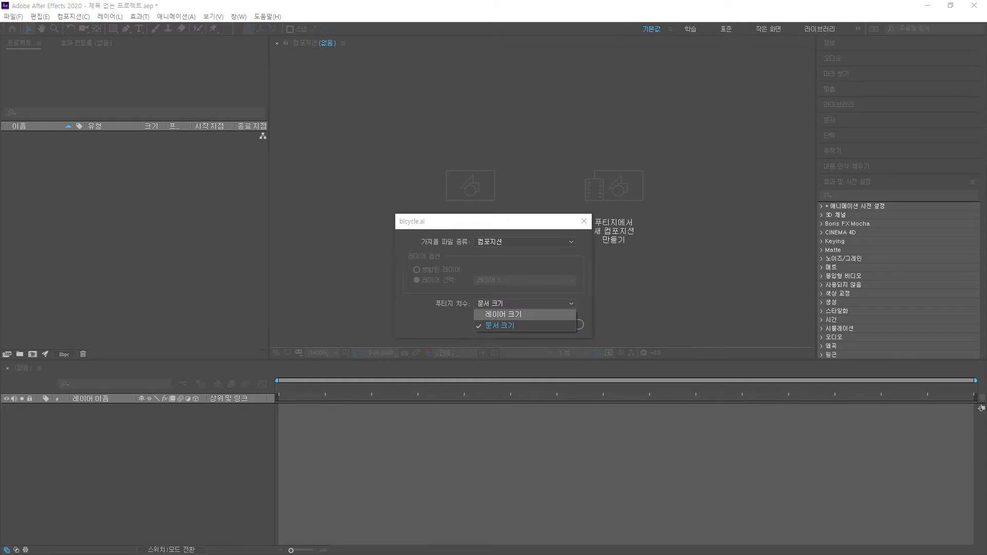
key("Return")
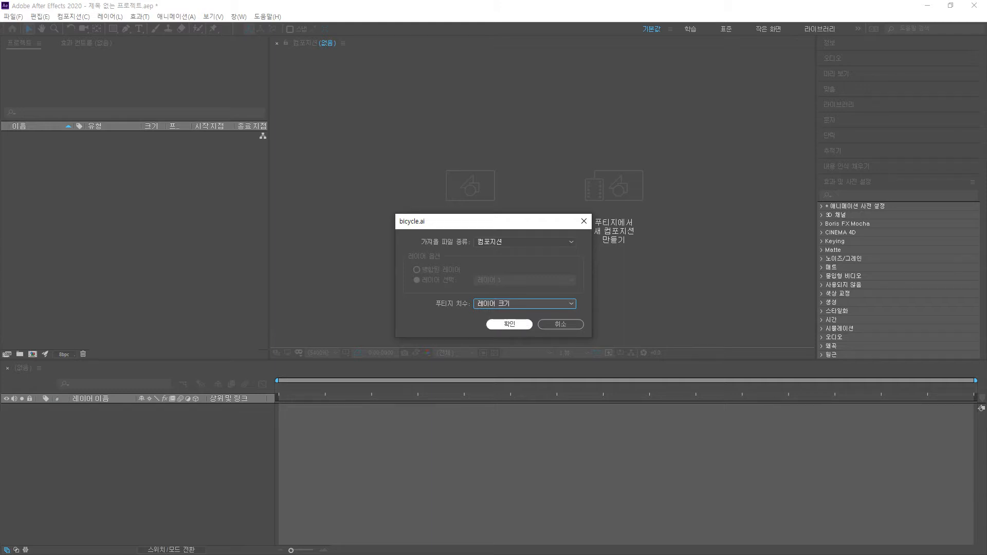
key("Return")
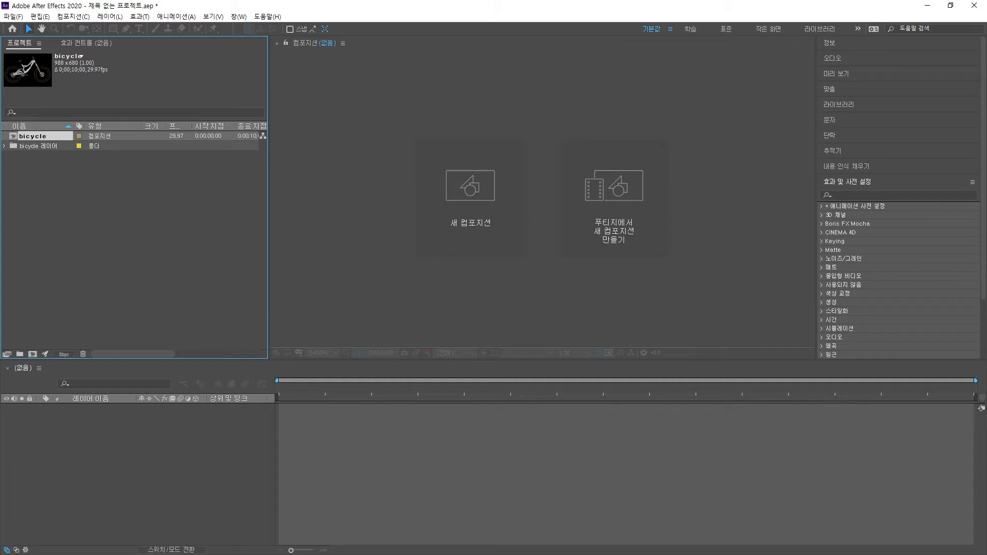
- Apply the HDTV 1080 29.97 preset to the bicycle composition and open it in the timeline
right_click(32, 136)
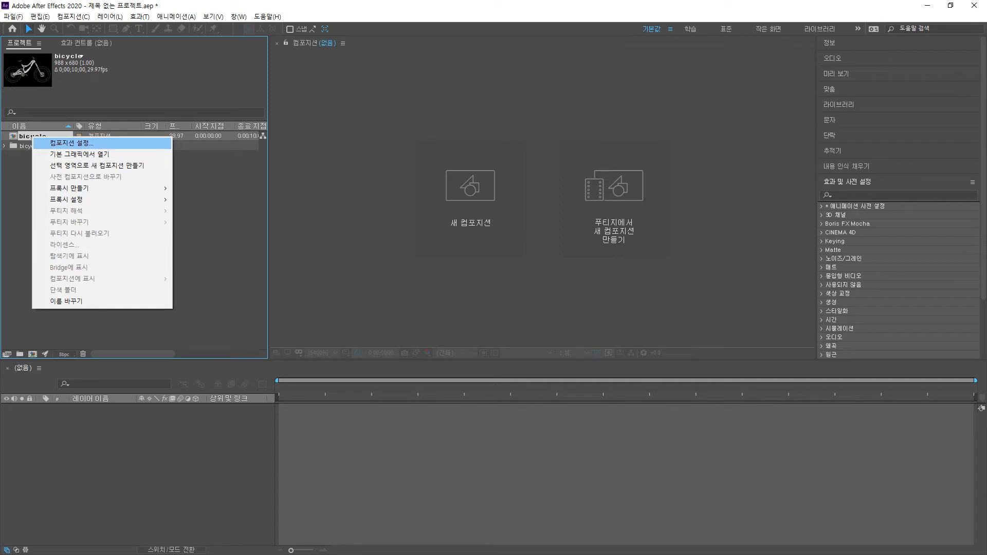
left_click(72, 143)
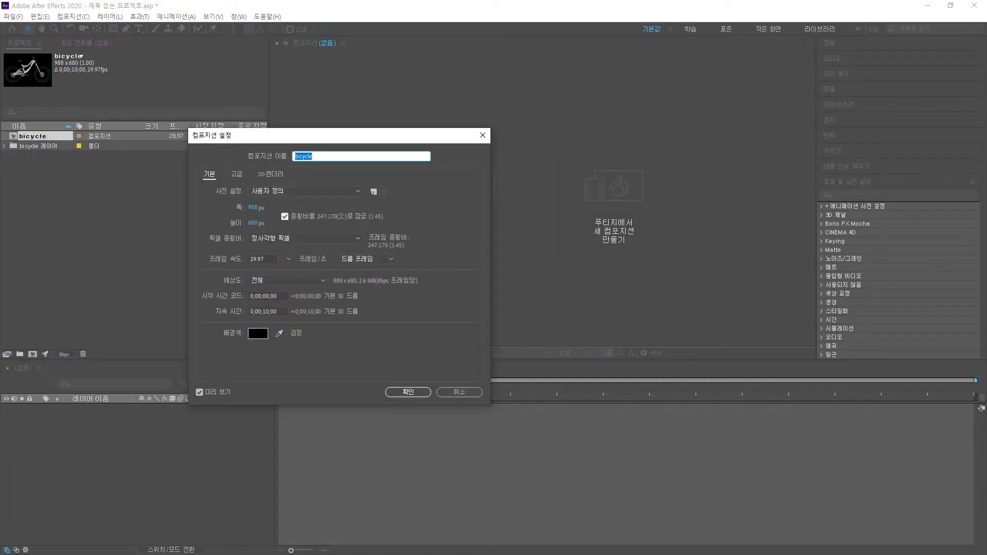
left_click(306, 191)
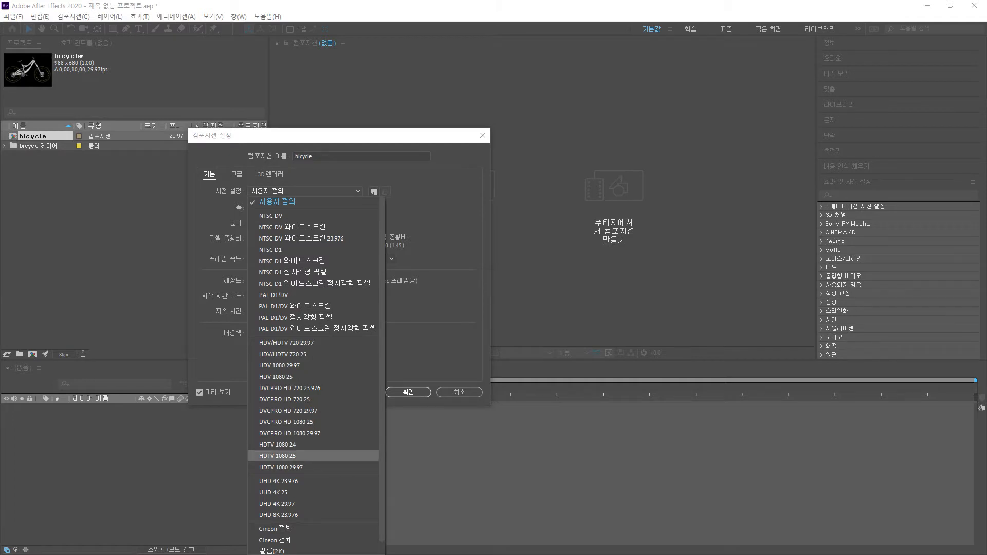
left_click(280, 467)
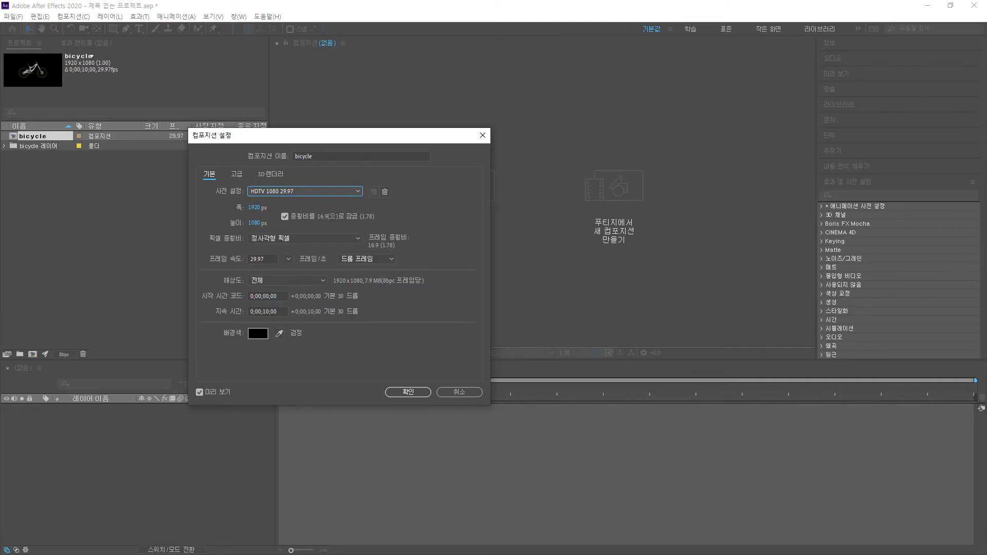
left_click(265, 312)
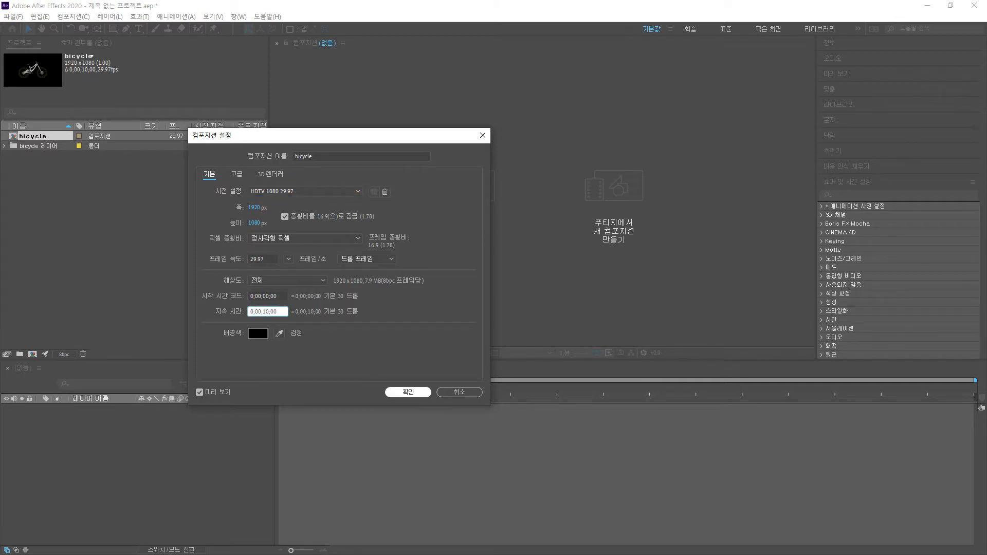
key("Return")
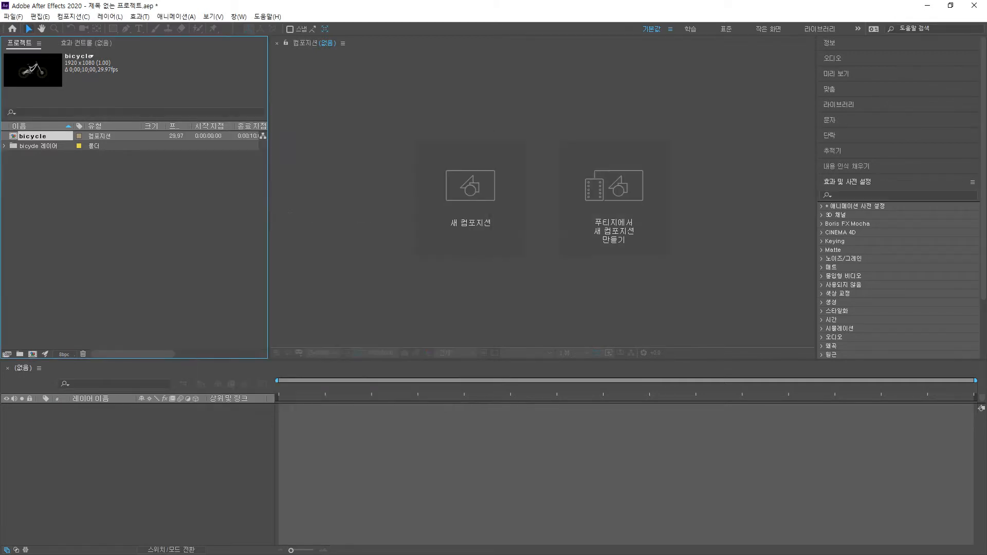
double_click(32, 136)
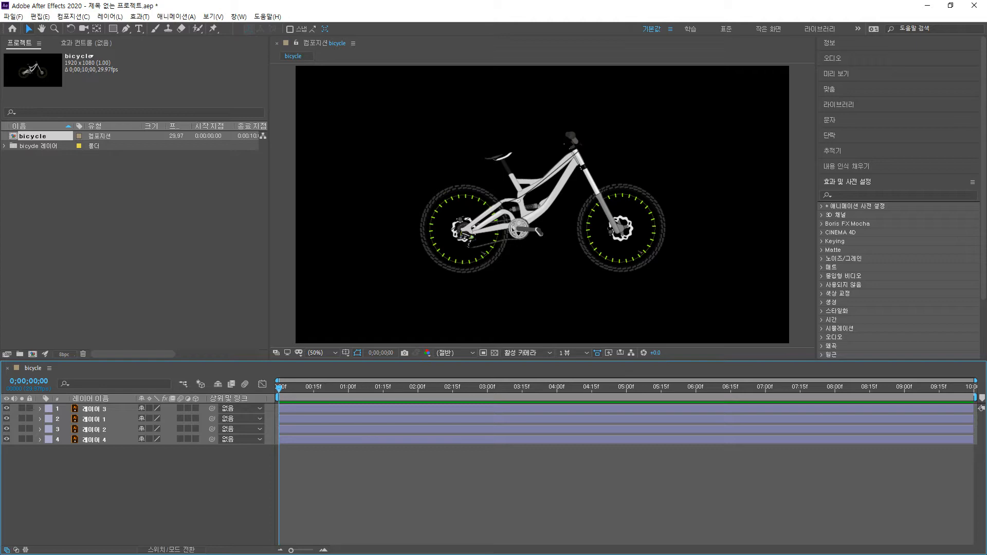
- Import forest-1183525.jpg from the Downloads folder and place it beneath all bicycle layers as the background
key("alt+Tab")
left_click_drag(568, 278, 151, 201)
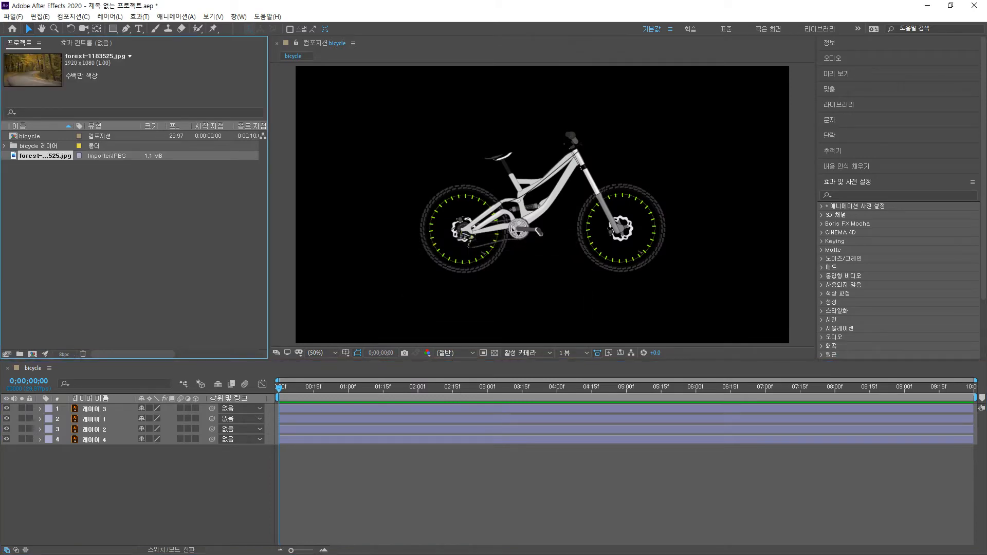
left_click_drag(45, 156, 79, 466)
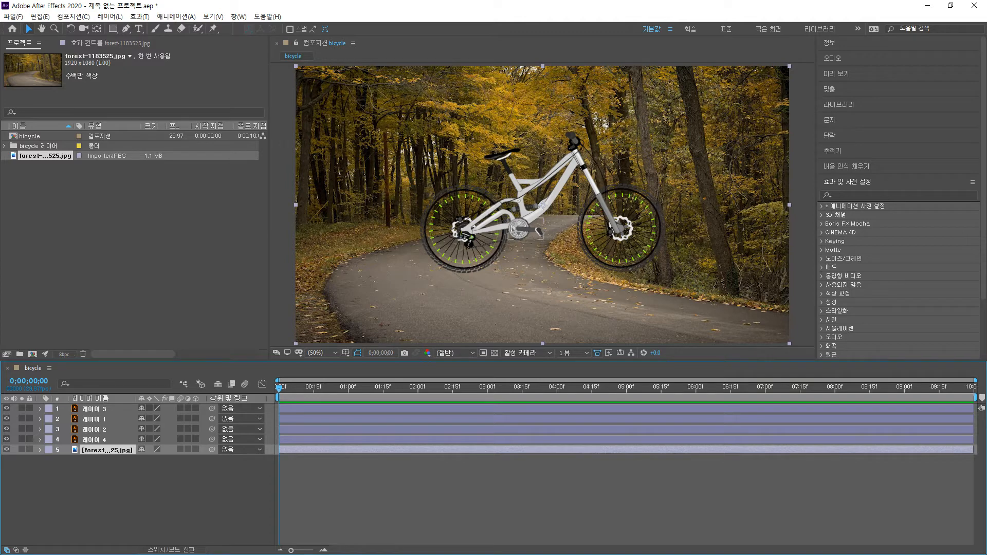
- Solo 레이어 3 briefly to identify its bicycle part, and rename the layer as 페달
left_click(538, 230)
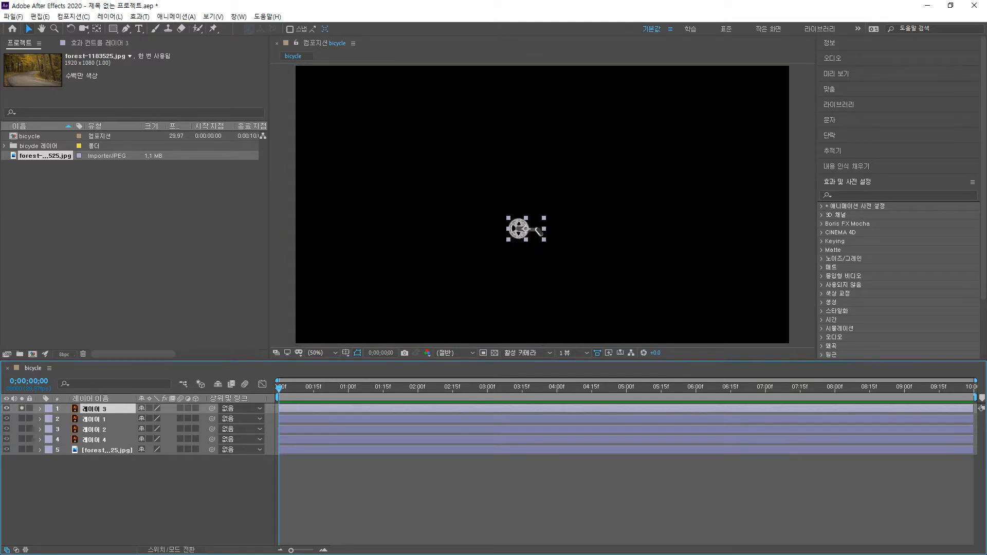
left_click(21, 408)
left_click(22, 408)
left_click(21, 408)
left_click(22, 408)
left_click(22, 408)
right_click(98, 410)
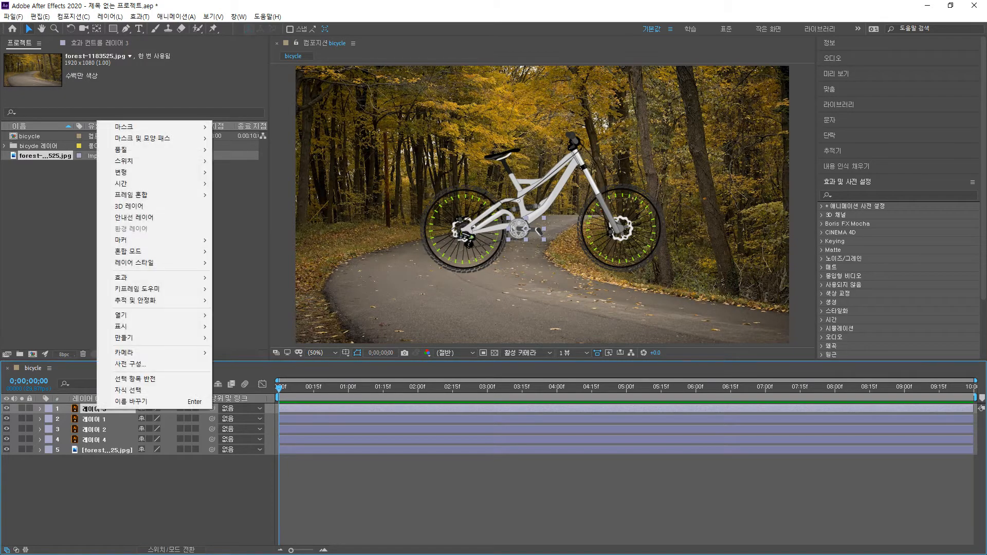
left_click(134, 401)
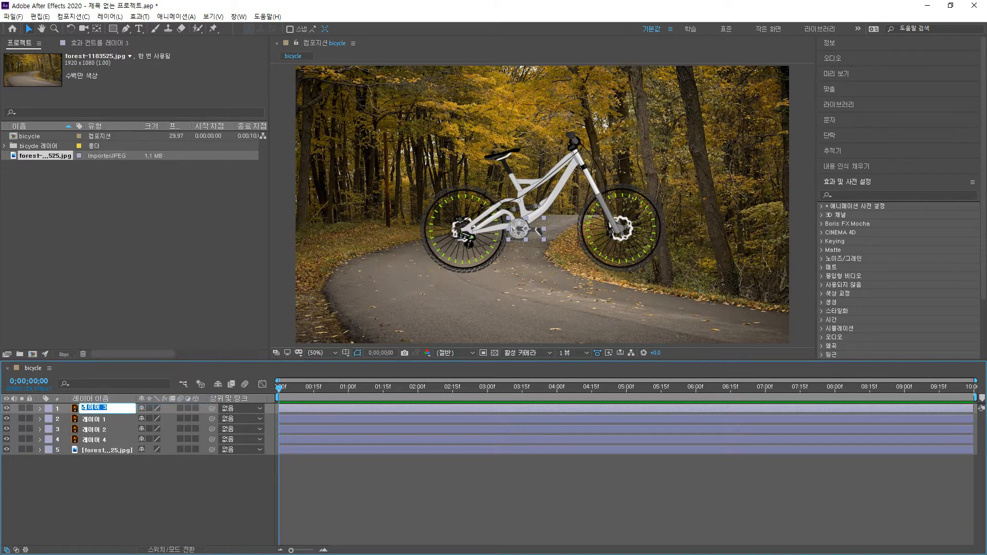
type("ㅂ")
key("BackSpace")
type("ㅍㅔ달")
key("Return")
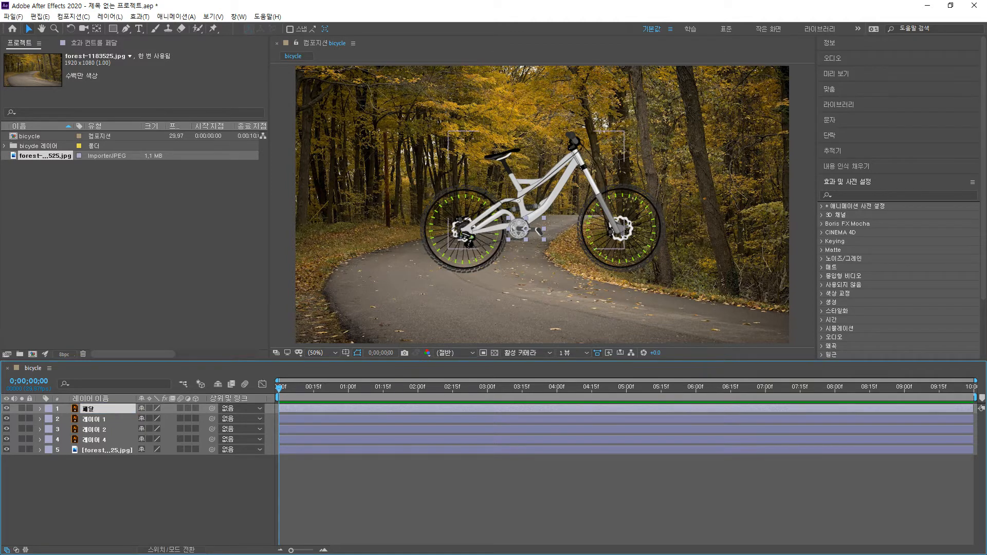
- Solo 레이어 1 briefly to identify its bicycle part, and rename the layer as 프레임
left_click(22, 419)
left_click(22, 418)
right_click(90, 419)
left_click(118, 410)
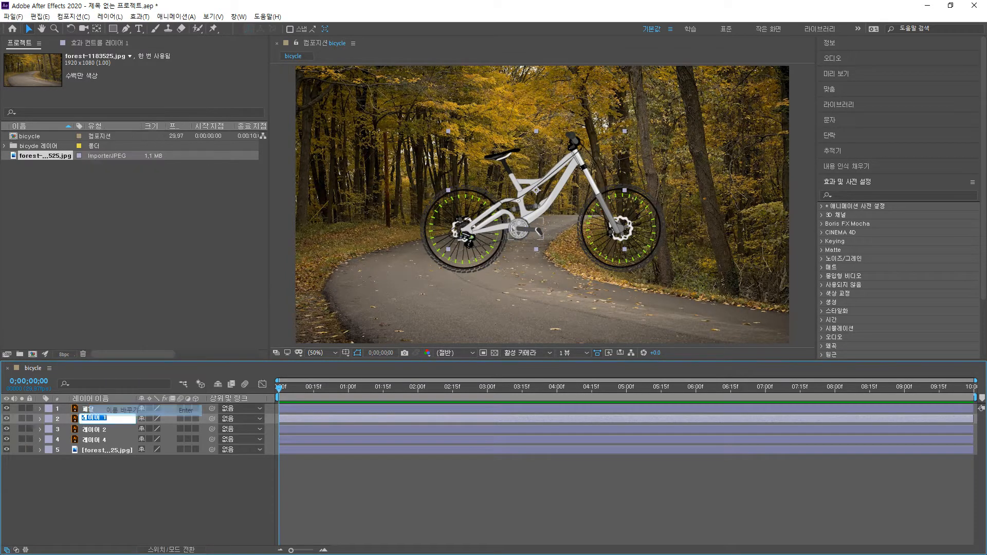
type("프레임")
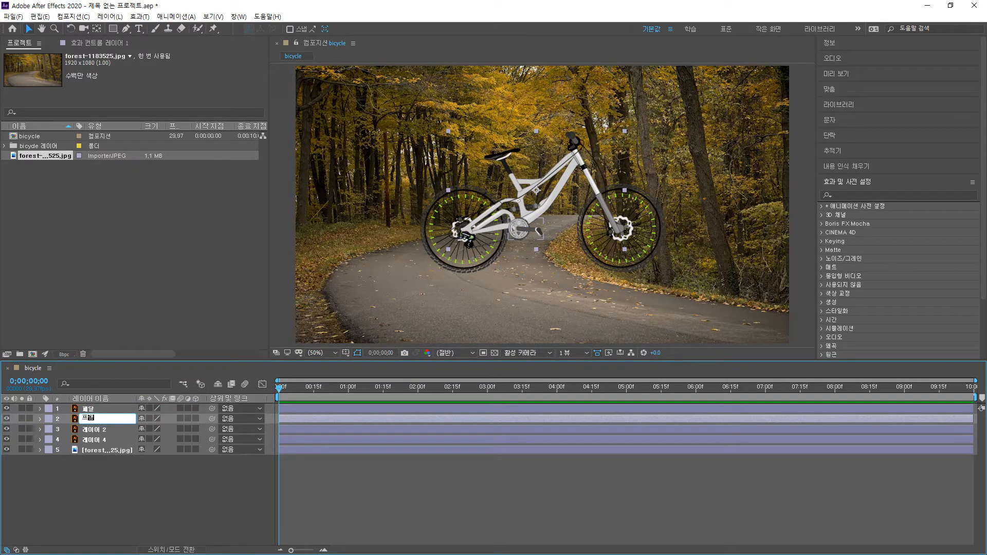
key("Return")
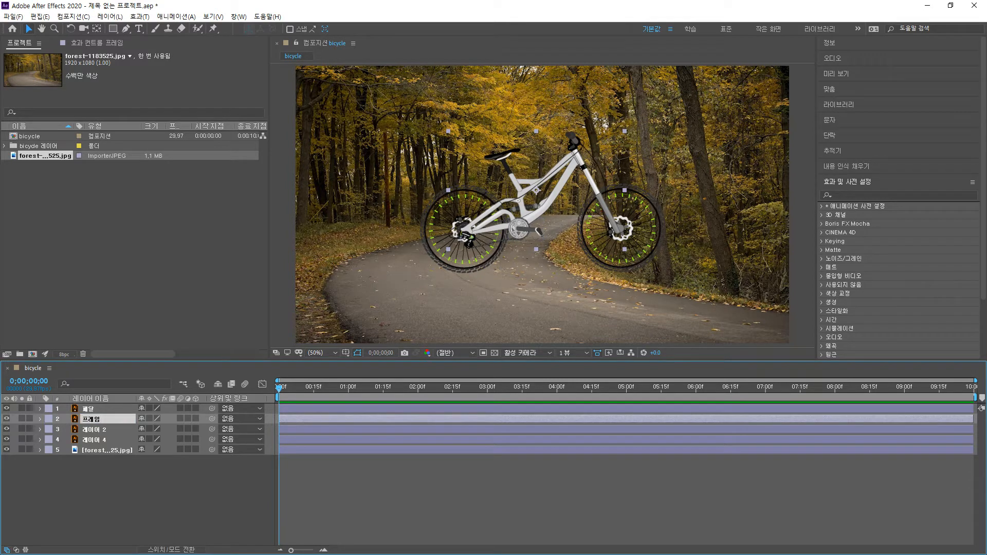
- Solo 레이어 2 briefly to identify its bicycle part, and rename the layer as 앞바퀴
left_click(22, 429)
left_click(22, 430)
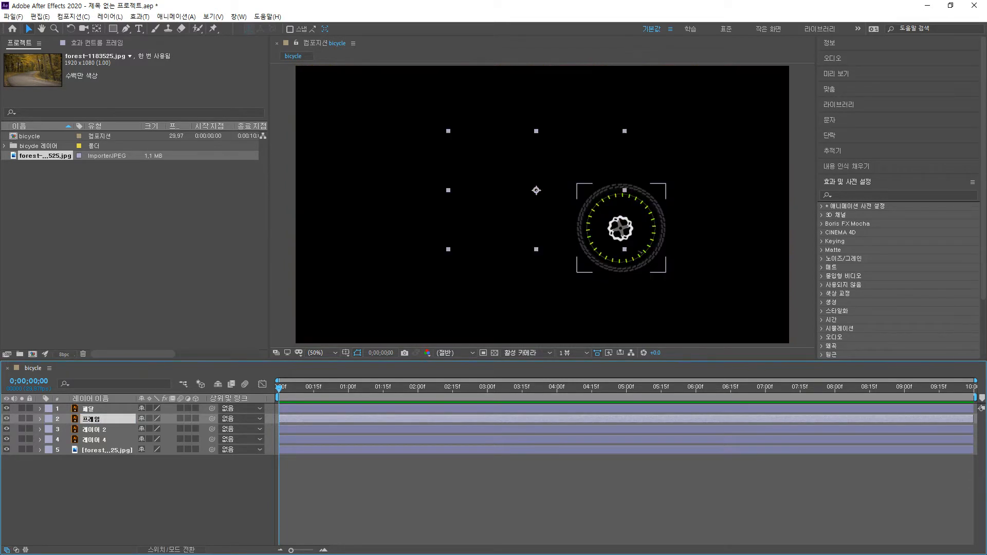
left_click(91, 430)
right_click(91, 429)
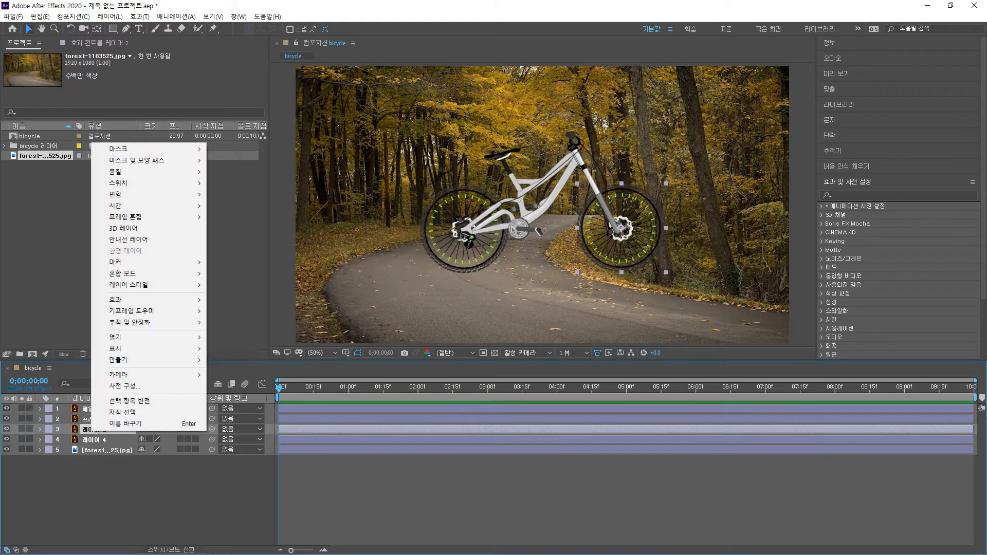
left_click(125, 424)
type("ㅇ")
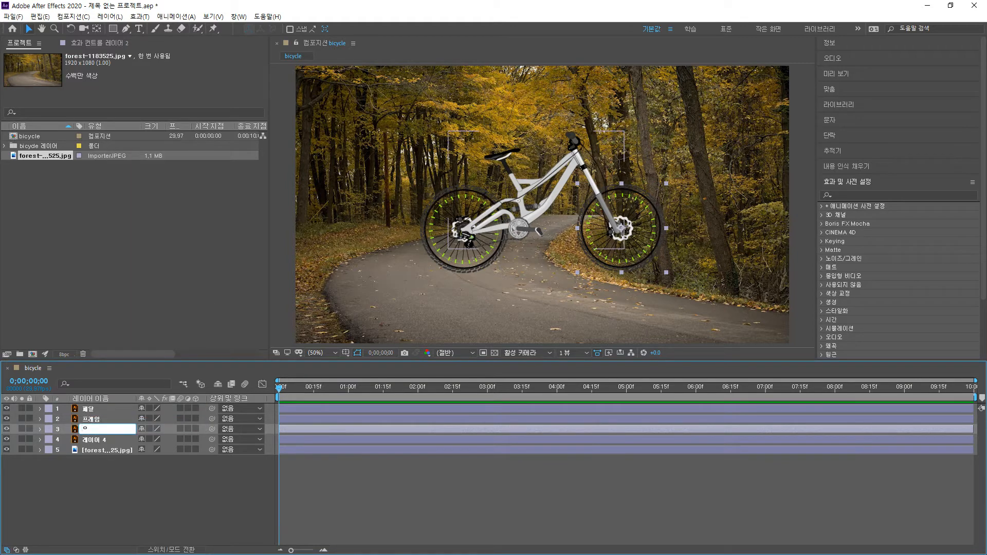
type("앞바퀴")
key("Return")
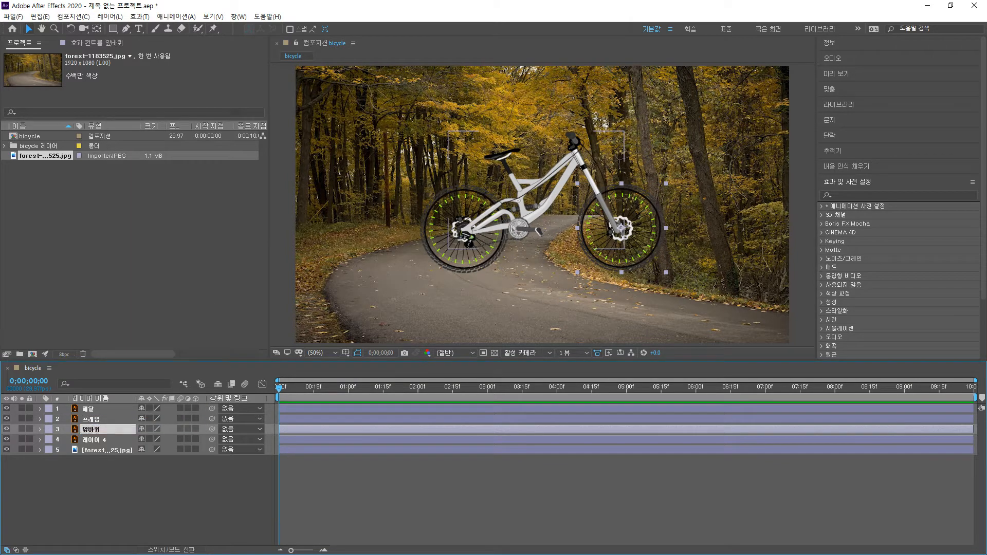
- Solo 레이어 4 briefly to identify its bicycle part, and rename the layer as 뒷바퀴
left_click(21, 440)
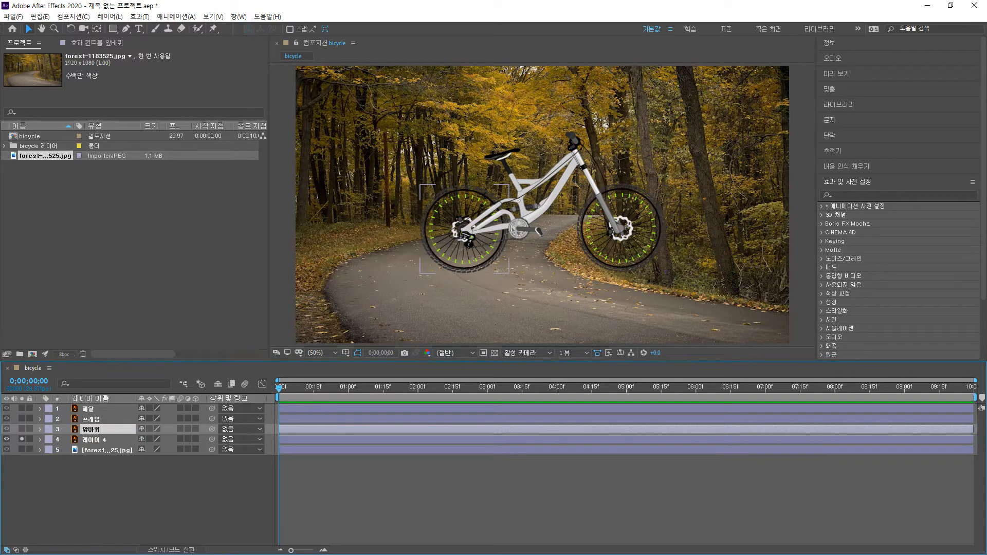
left_click(22, 439)
right_click(90, 439)
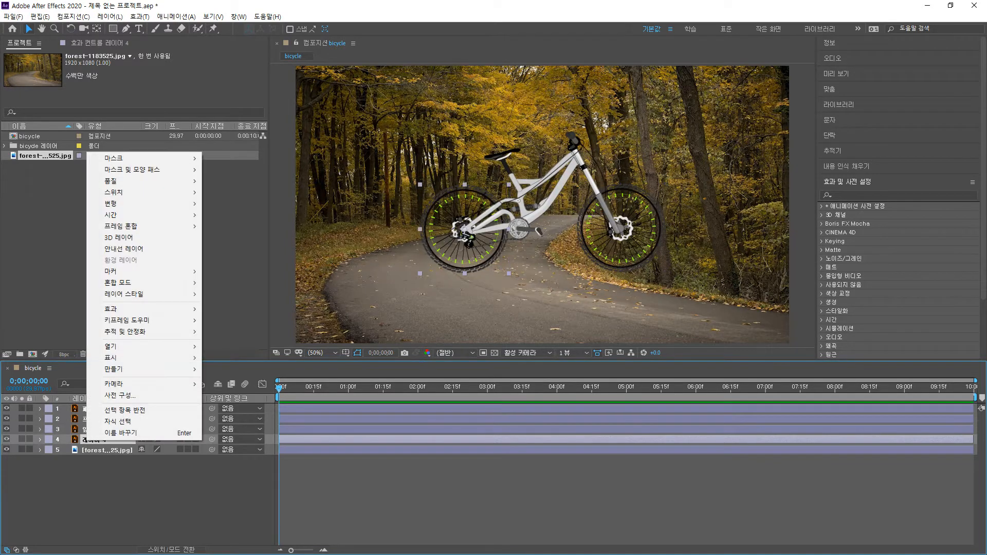
left_click(118, 433)
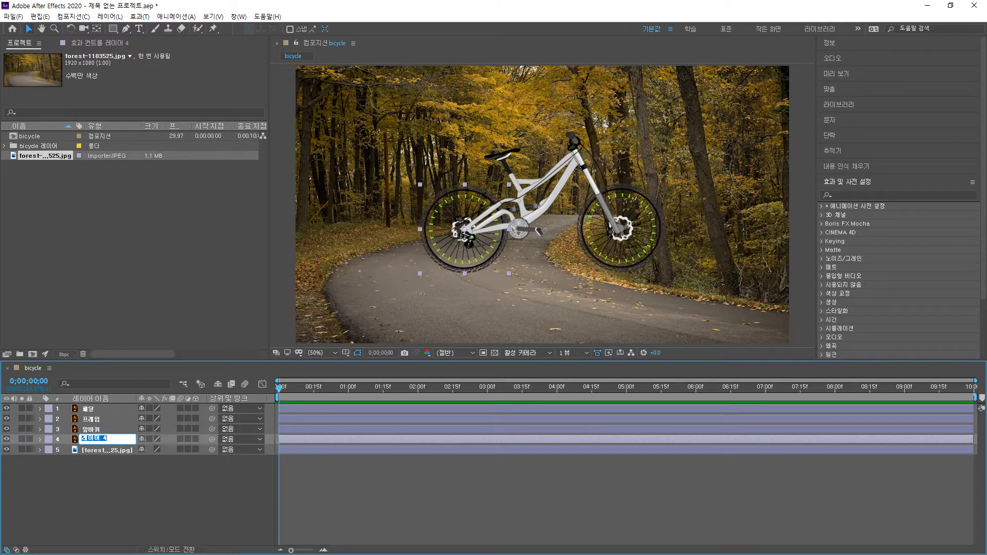
type("뒤")
type("바퀴")
key("Return")
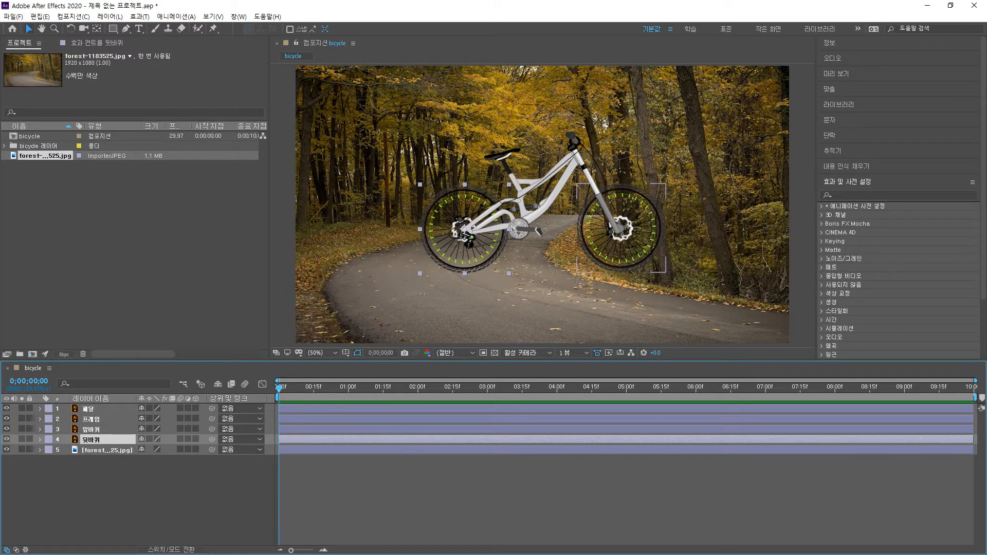
- Parent the 페달, 앞바퀴 and 뒷바퀴 layers to the 프레임 layer, and try moving the frame with its linked parts
left_click(558, 190)
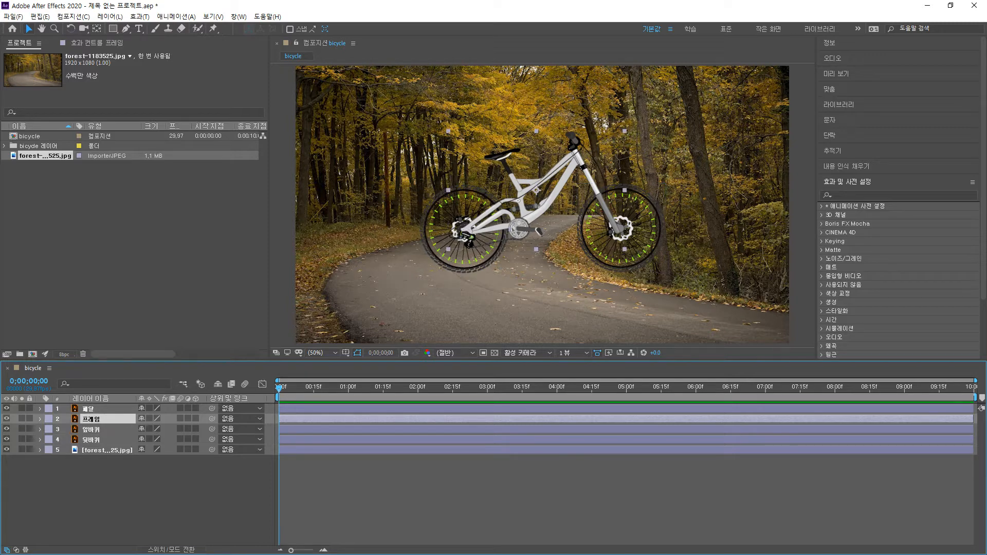
left_click(524, 229)
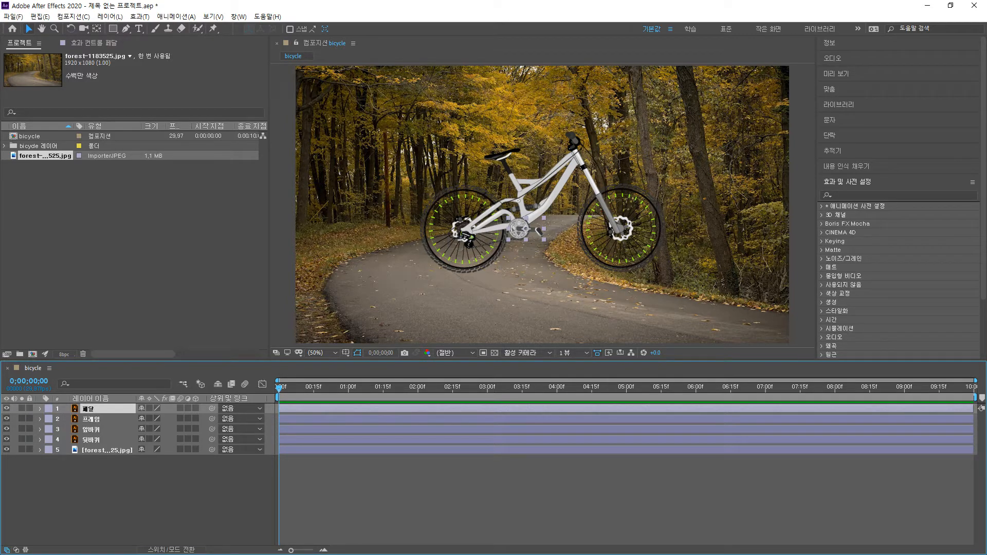
left_click(240, 408)
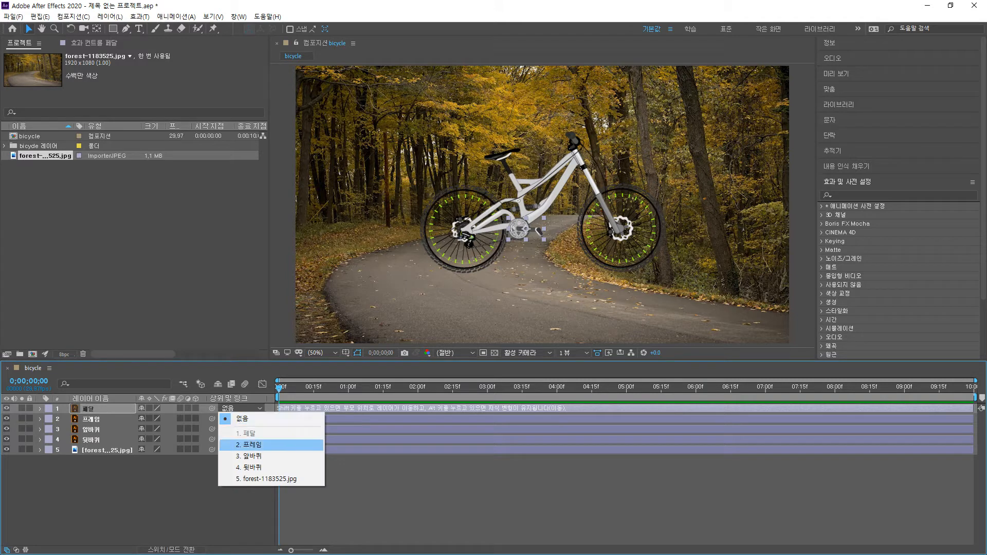
left_click(249, 445)
left_click(240, 429)
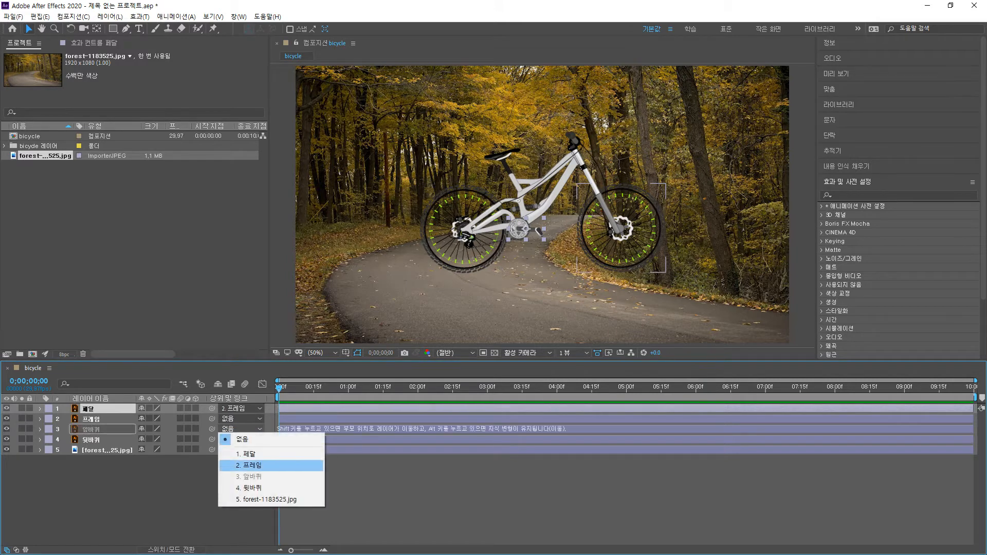
left_click(249, 465)
left_click(241, 439)
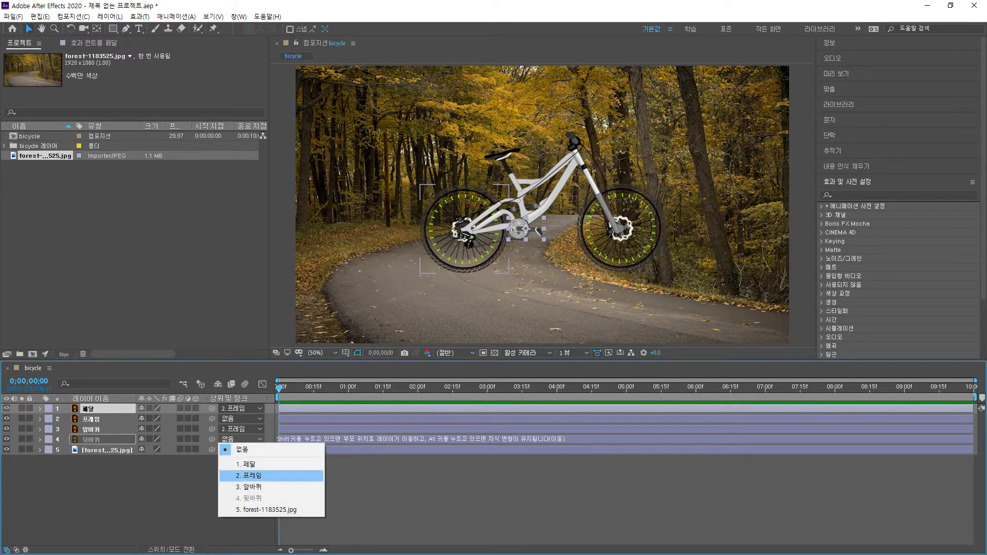
left_click(248, 476)
left_click(92, 419)
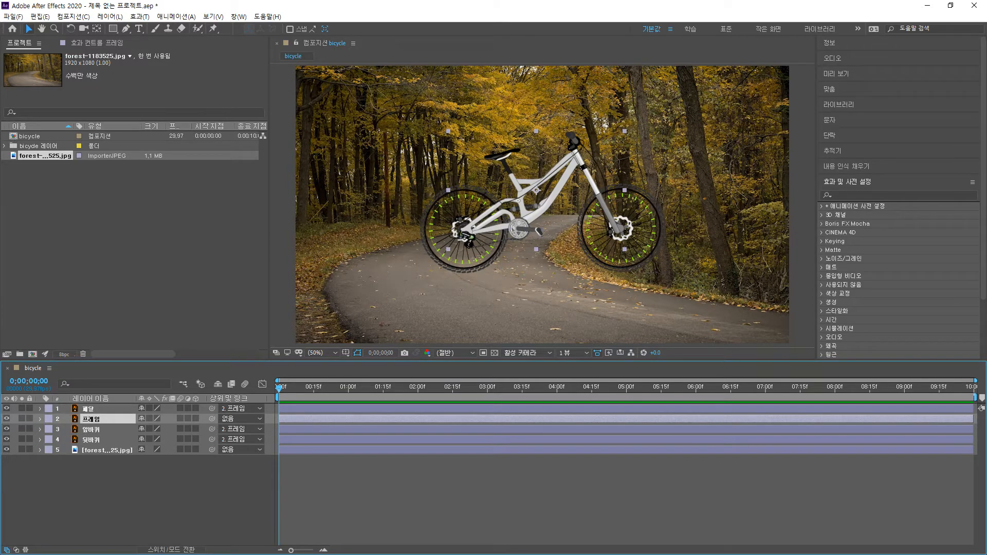
mouse_move(548, 199)
left_mouse_down()
mouse_move(402, 199)
mouse_move(674, 198)
mouse_move(496, 198)
mouse_move(582, 199)
mouse_move(501, 198)
mouse_move(563, 199)
mouse_move(528, 199)
mouse_move(554, 198)
mouse_move(549, 207)
mouse_move(548, 199)
left_mouse_up()
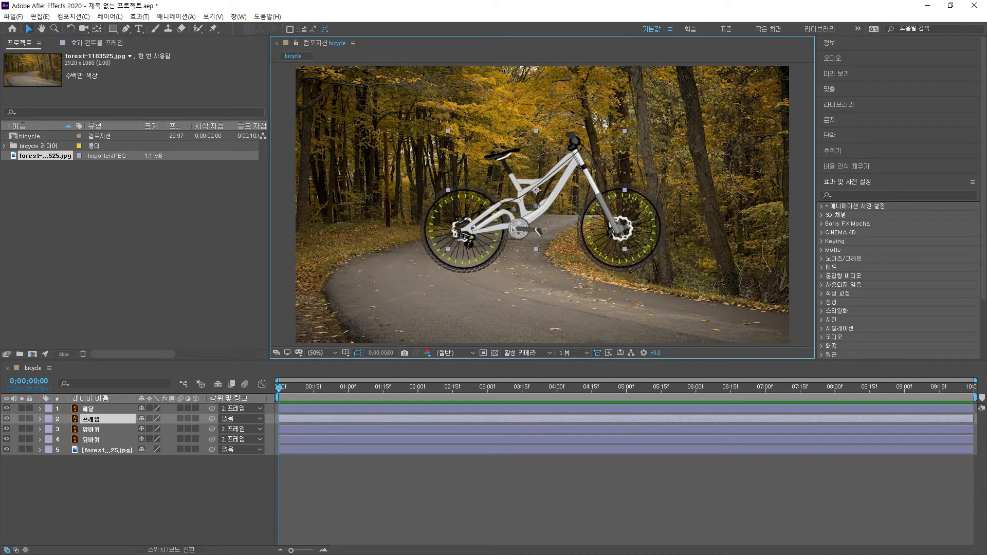
- Reset the parent of the 페달, 앞바퀴 and 뒷바퀴 layers to 없음
left_click(241, 408)
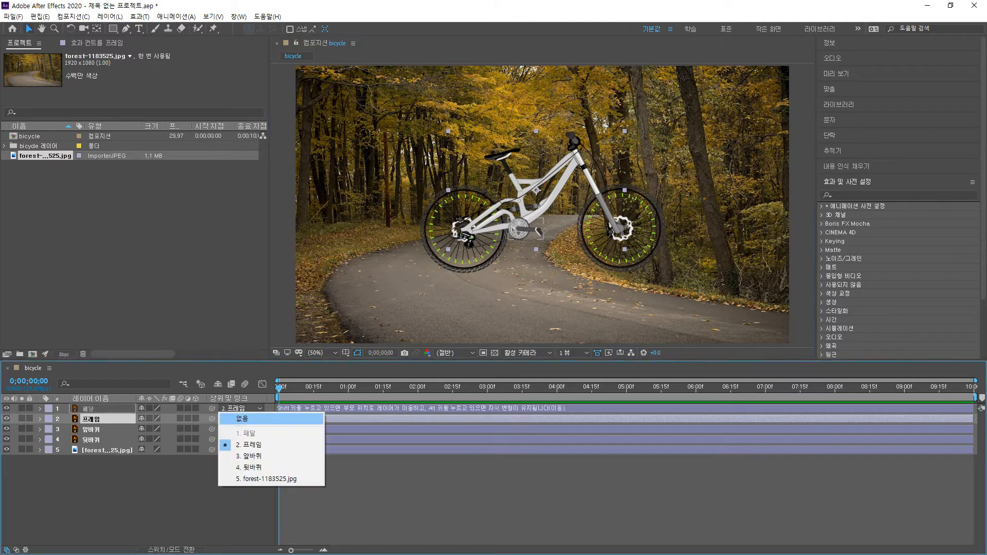
left_click(234, 418)
left_click(241, 439)
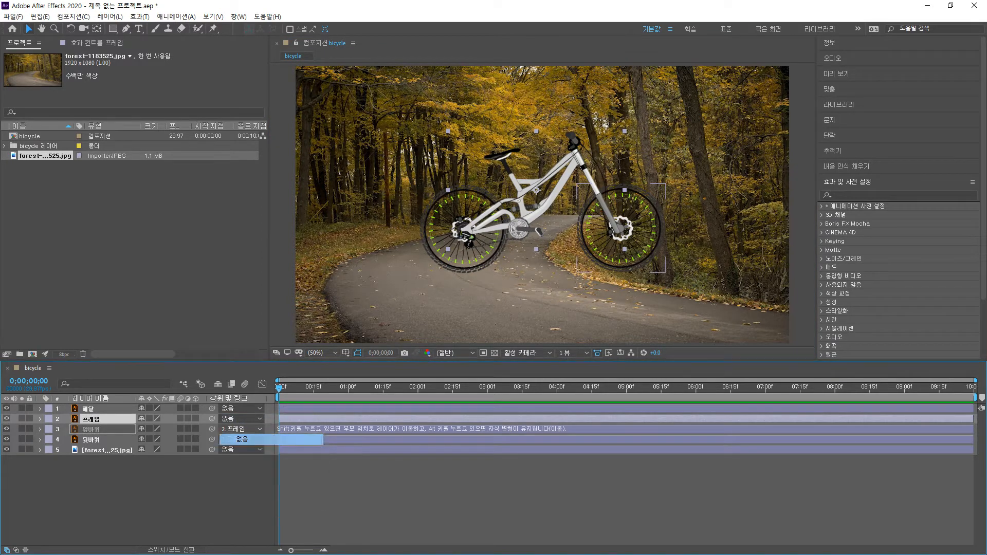
left_click(241, 439)
left_click(241, 450)
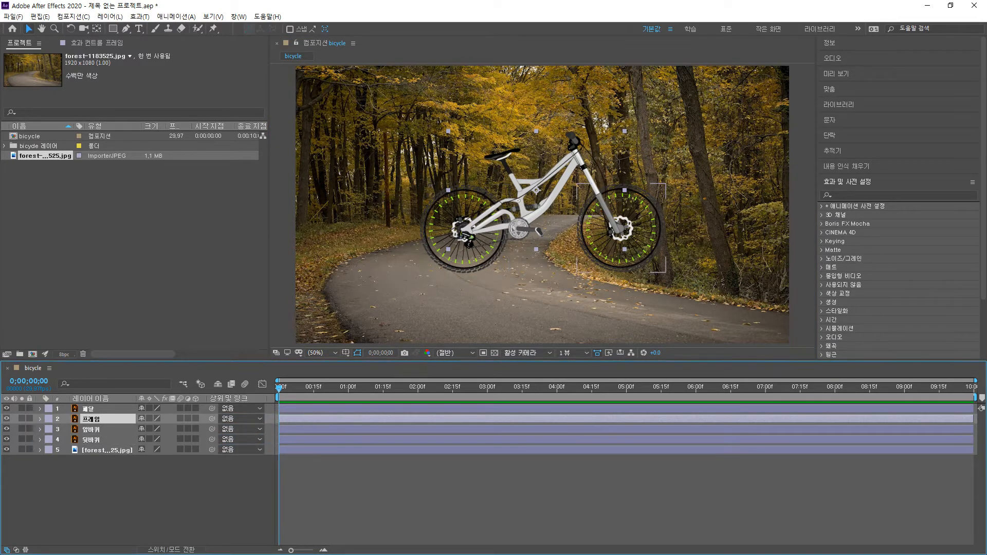
- Precompose the four bicycle part layers as 자전거, check its contents, and return to the bicycle composition
left_click(88, 409)
left_click(91, 439, "shift")
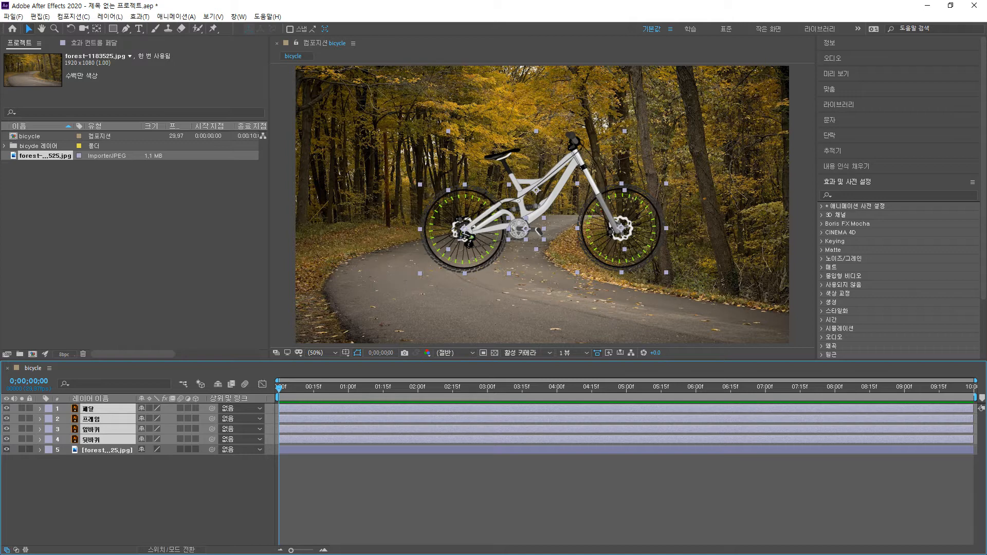
right_click(100, 419)
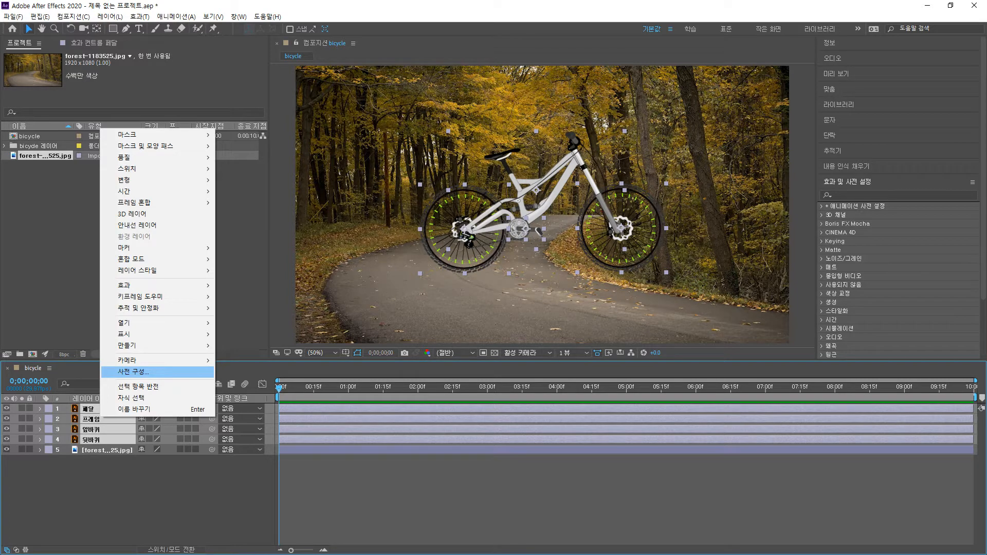
left_click(133, 371)
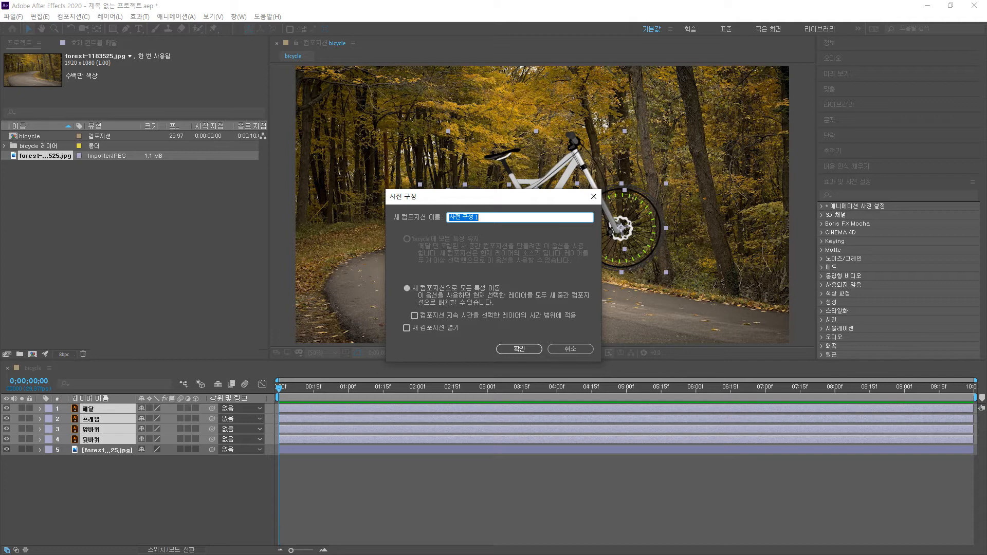
type("자전ㄱ")
key("Return")
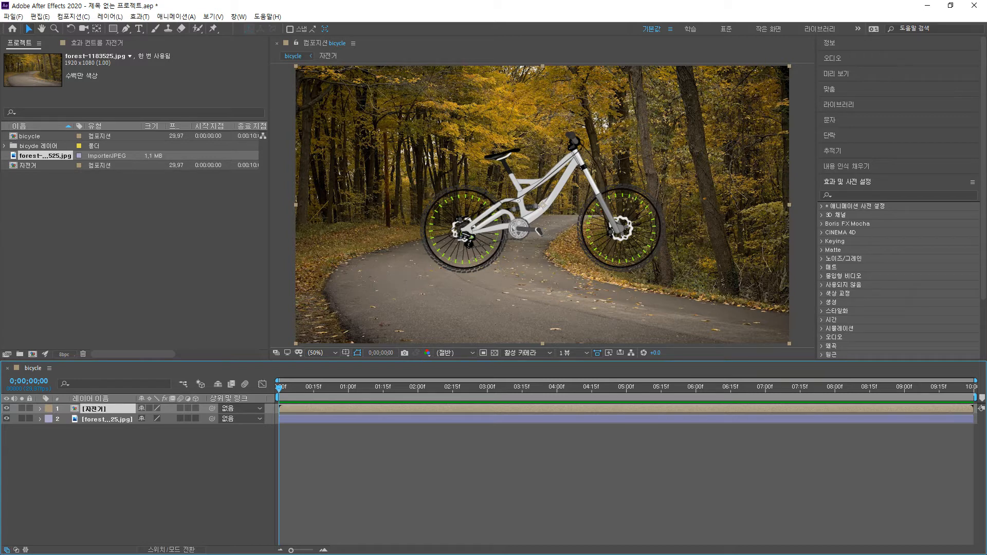
double_click(95, 409)
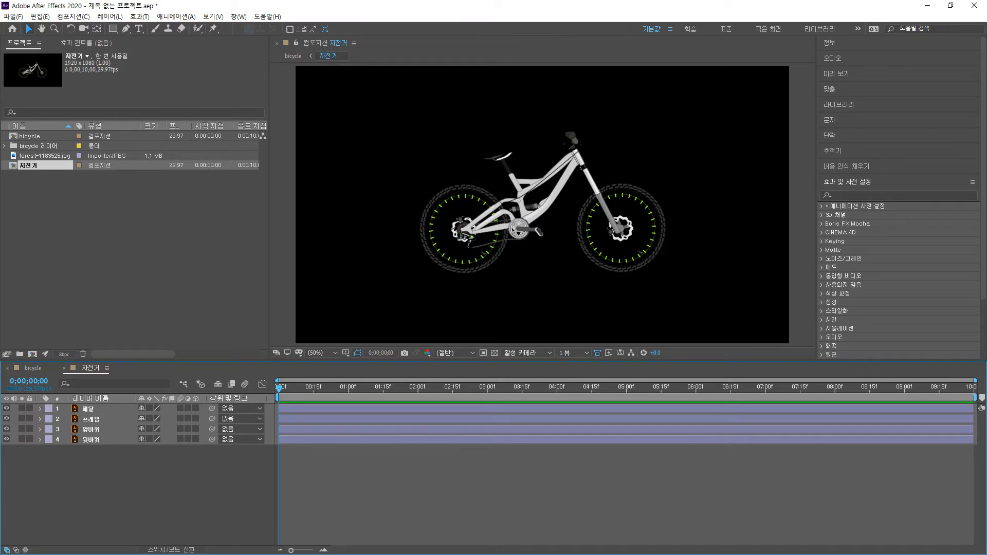
left_click(33, 368)
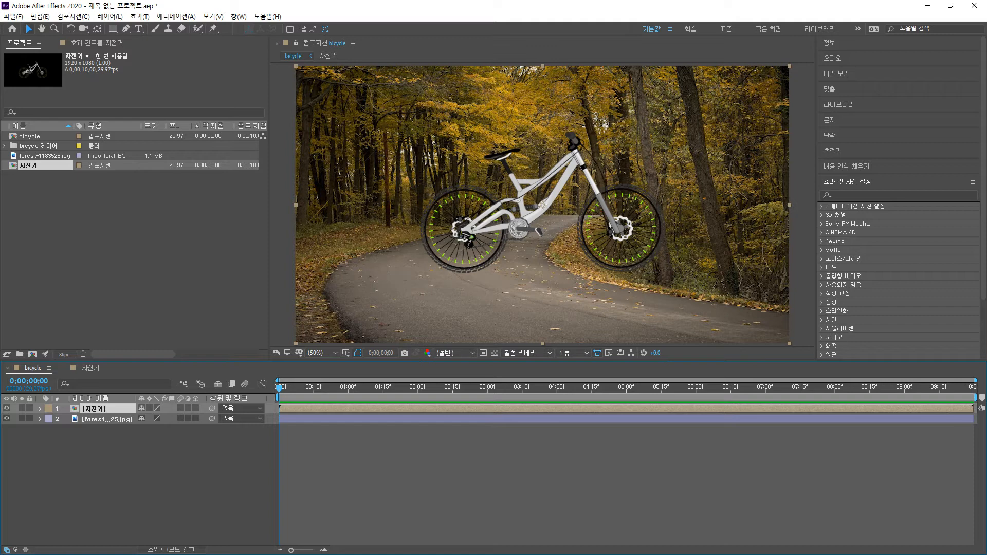
- Move the 자전거 layer horizontally off the image's left edge to about -502, 540, and set a Position keyframe at 0 seconds
left_click(542, 205)
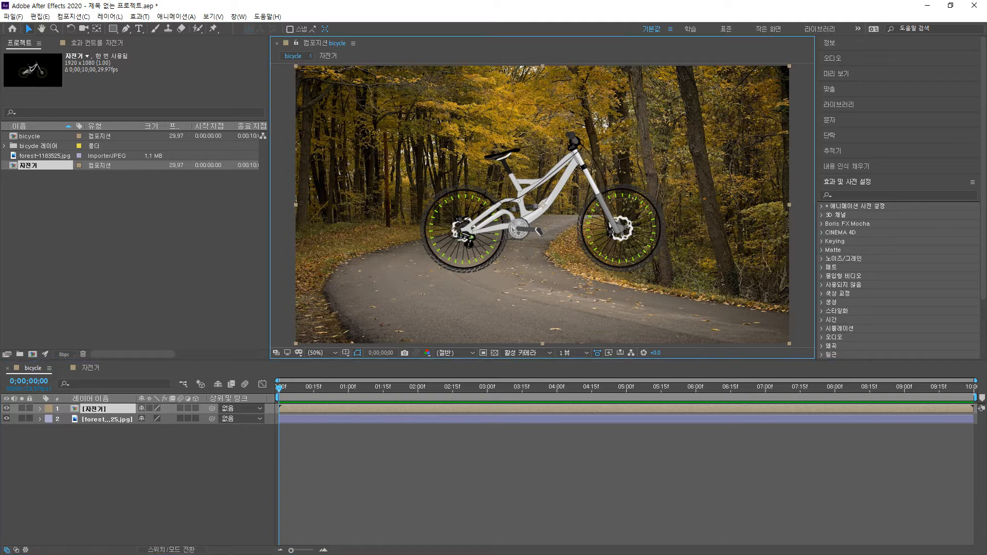
left_click_drag(542, 205, 166, 205)
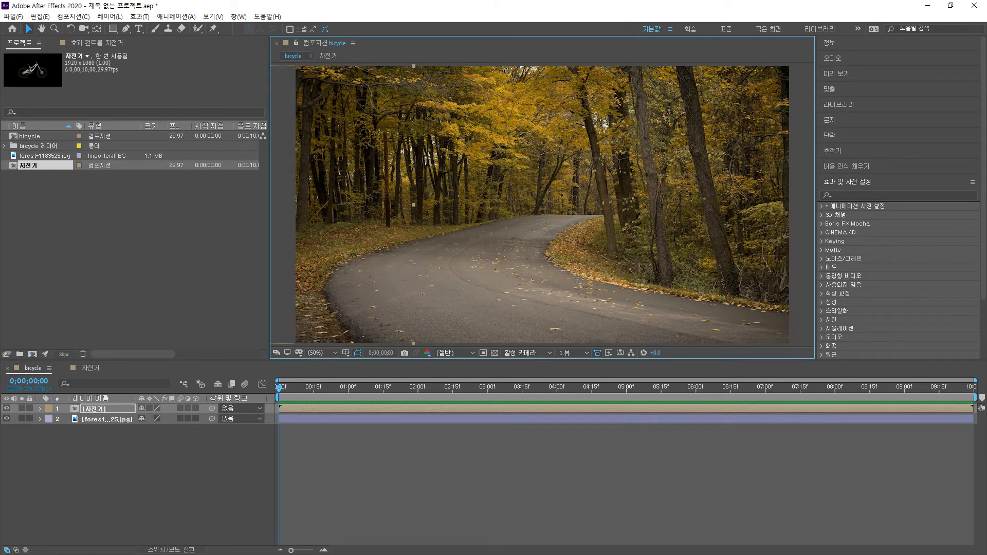
left_click(95, 409)
key("p")
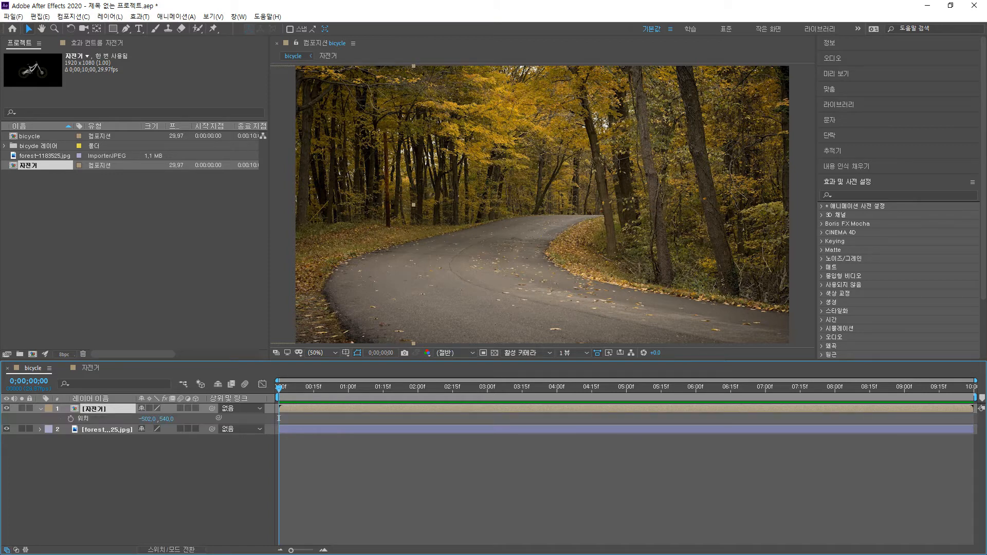
left_click(278, 418)
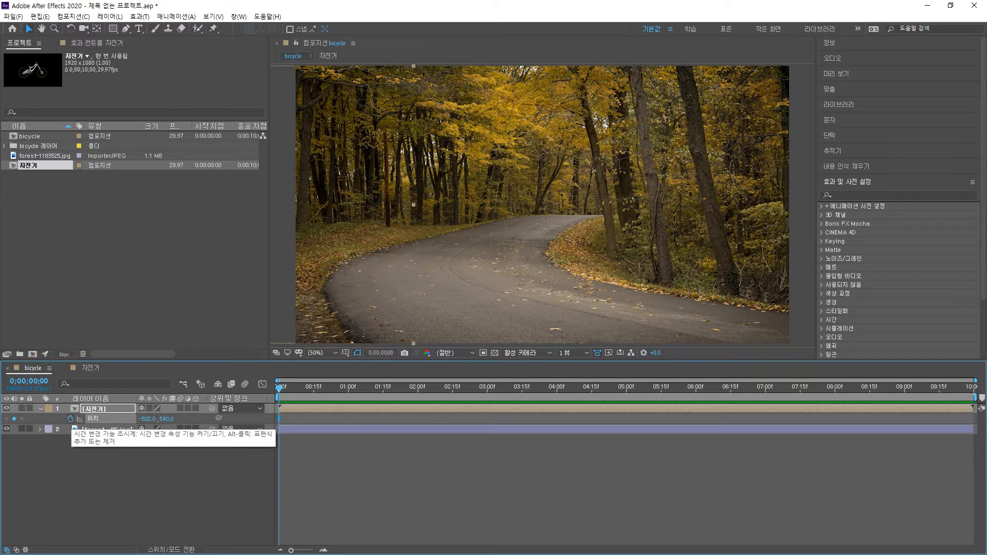
left_click(71, 419)
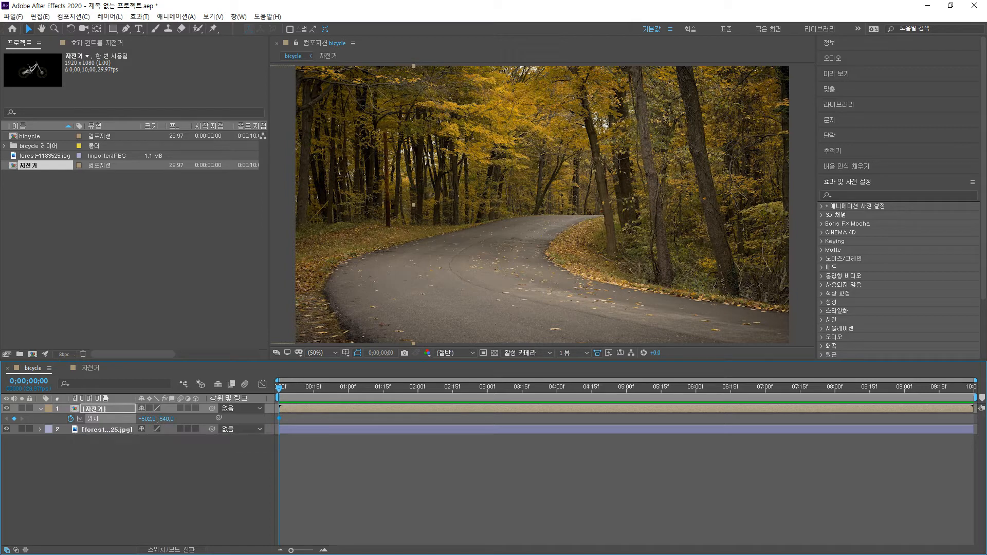
- At 3 seconds, move the 자전거 layer horizontally past the image's right edge to about 2408, 540 as a second Position keyframe
left_click_drag(279, 389, 487, 389)
key("Left")
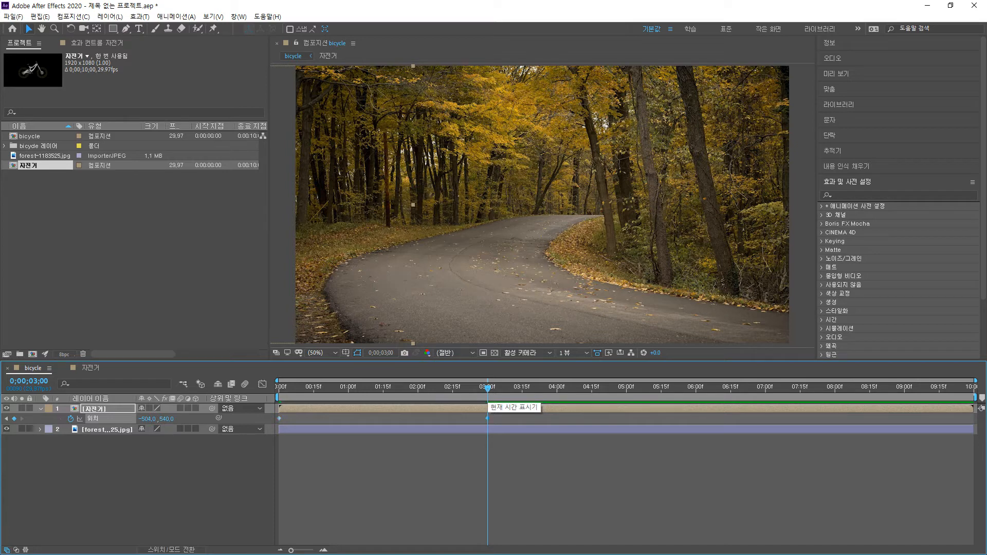
key("Right")
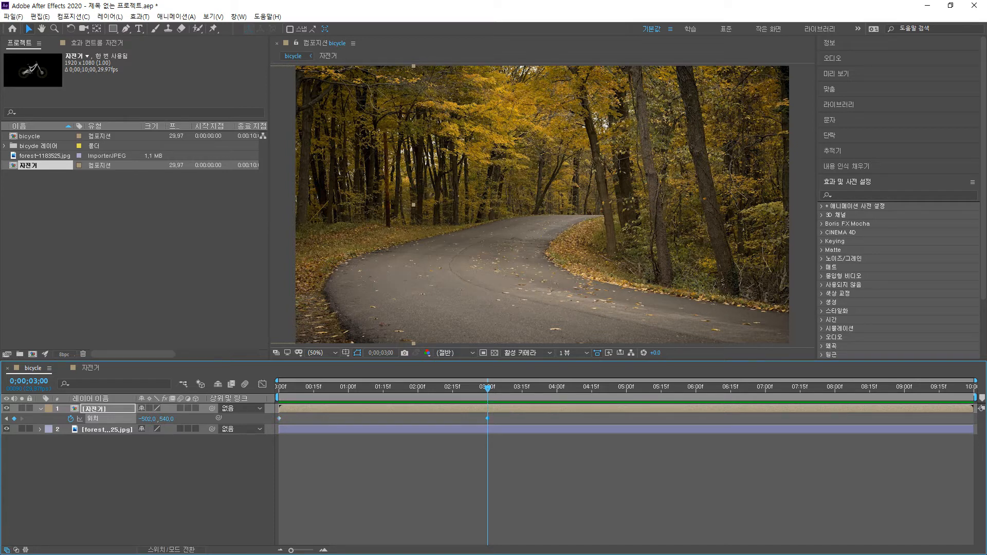
left_click_drag(282, 225, 986, 225)
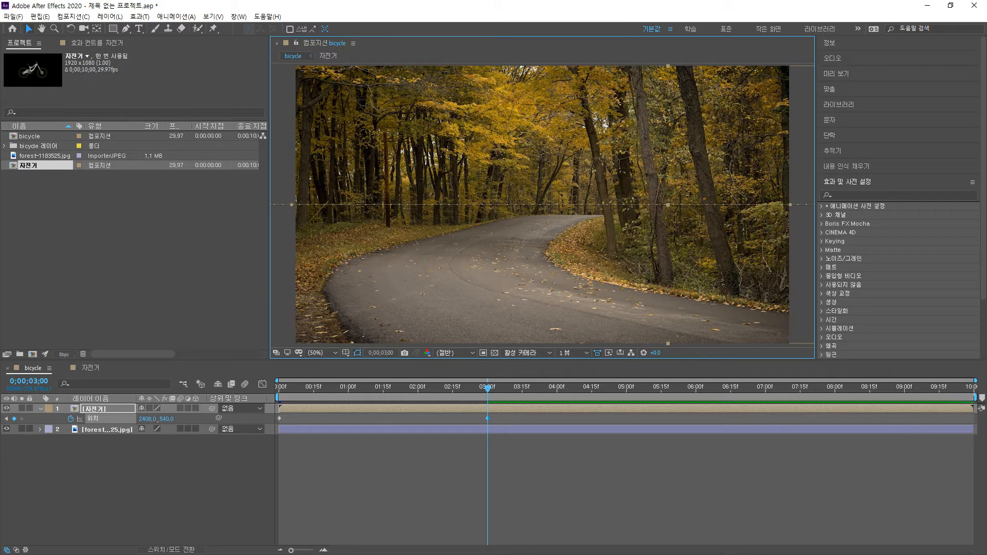
- End the work area at 3 seconds and preview the bicycle riding across the forest road
left_click_drag(975, 398, 490, 397)
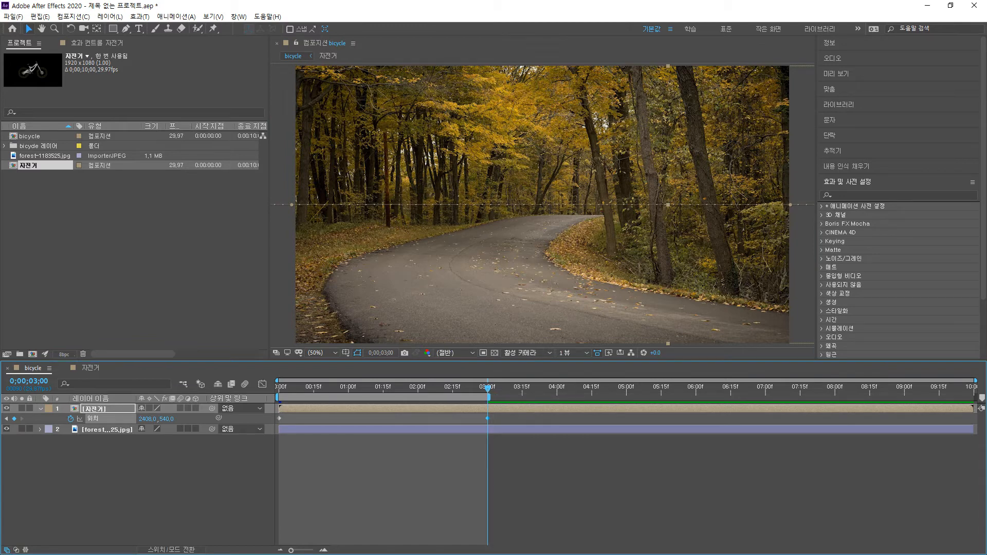
key("space")
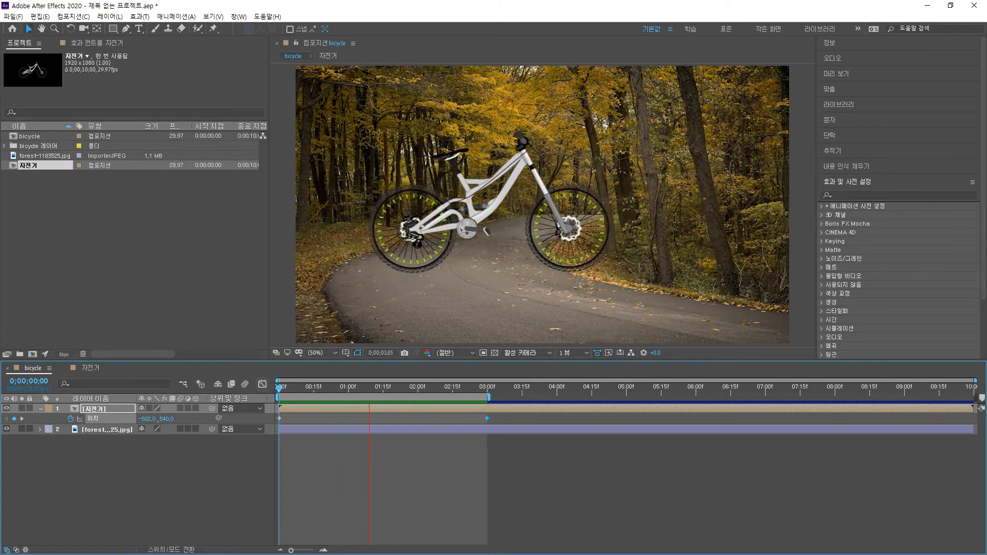
key("space")
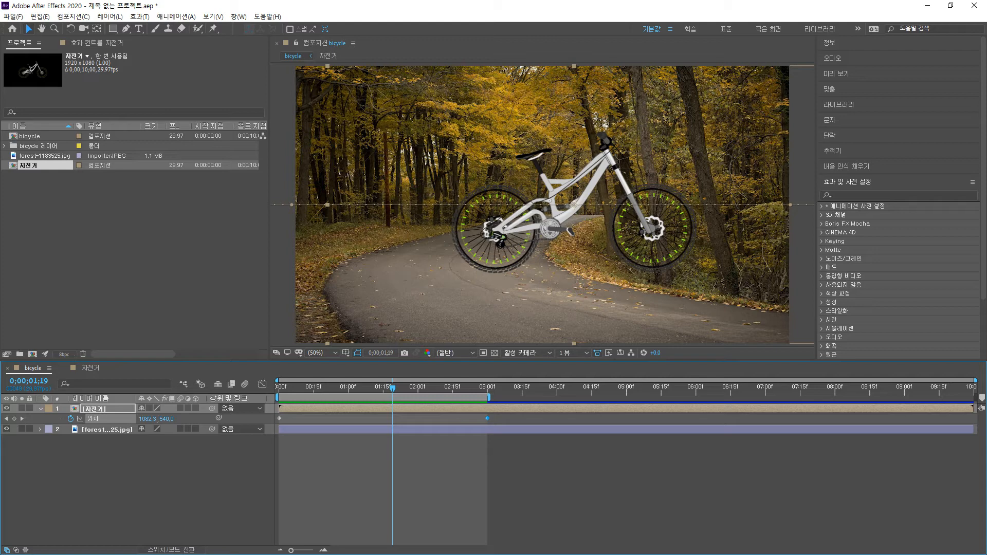
- In the 자전거 composition, set a Rotation keyframe of 0x+0.0° on the 뒷바퀴 layer at 0 seconds
left_click(95, 409)
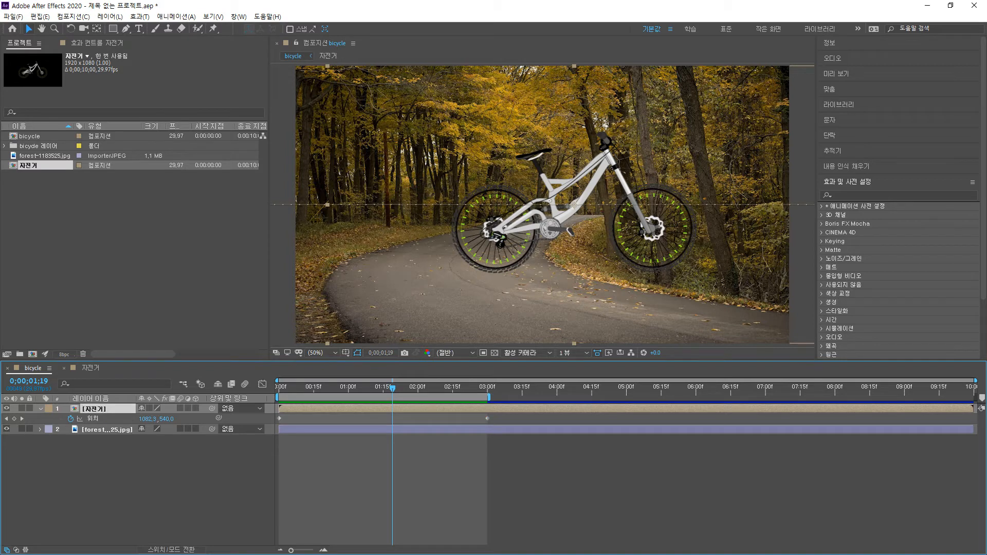
left_click(90, 368)
left_click(456, 231)
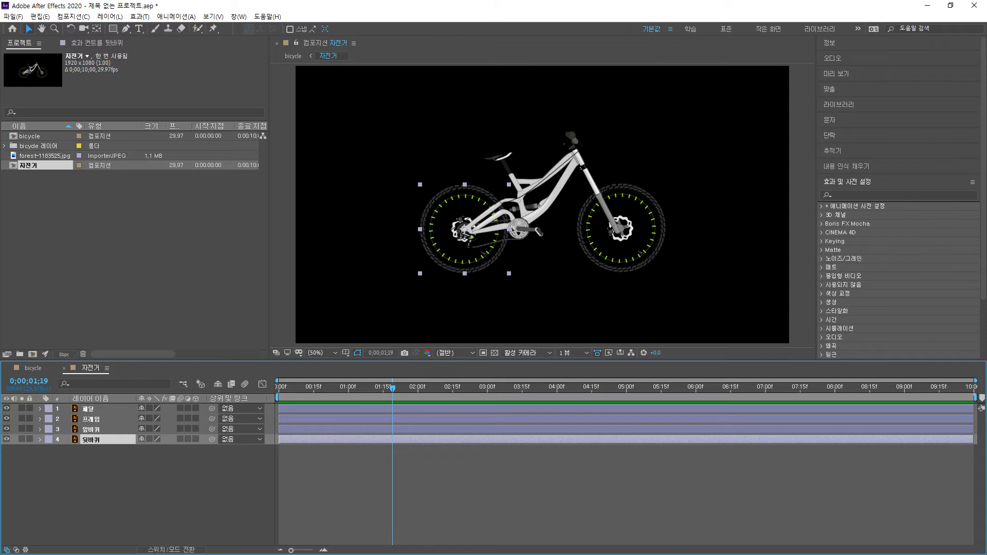
key("r")
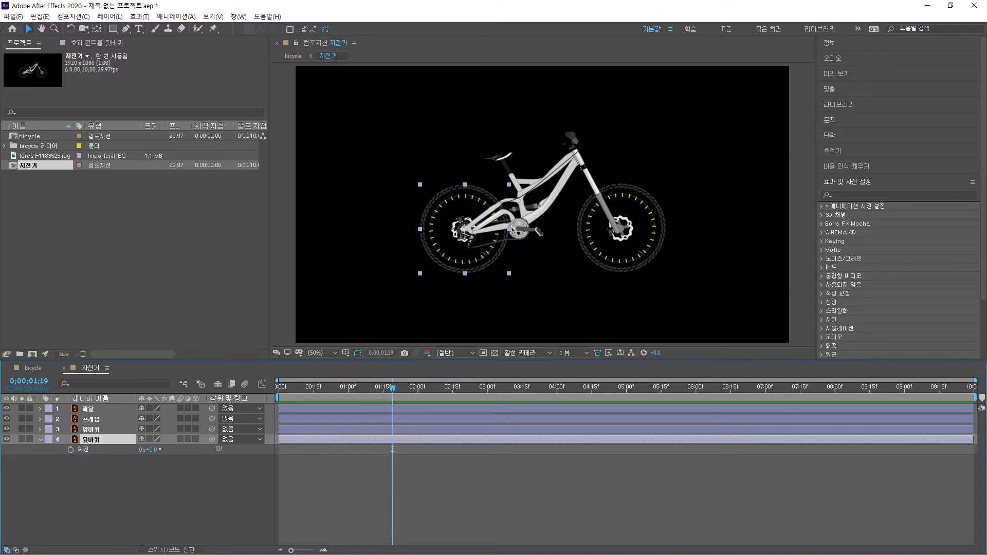
key("Home")
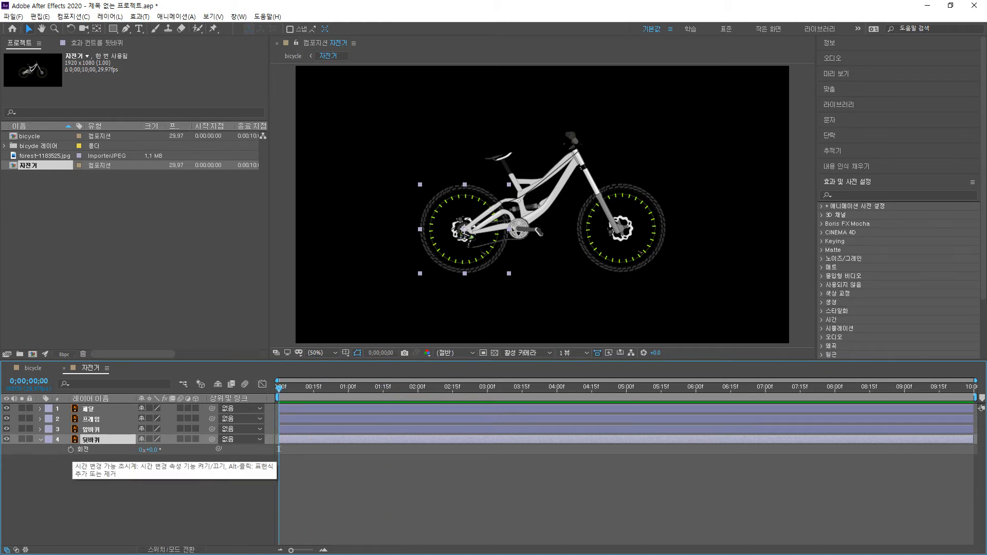
left_click(70, 449)
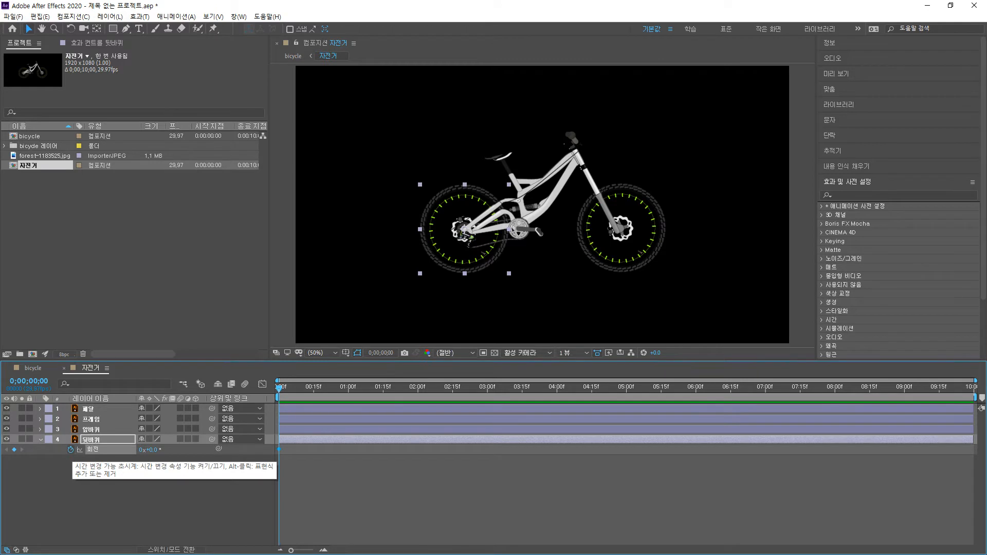
- At 3 seconds, set the 뒷바퀴 layer's Rotation to 3x+0.0° as a second keyframe
left_click_drag(279, 388, 487, 388)
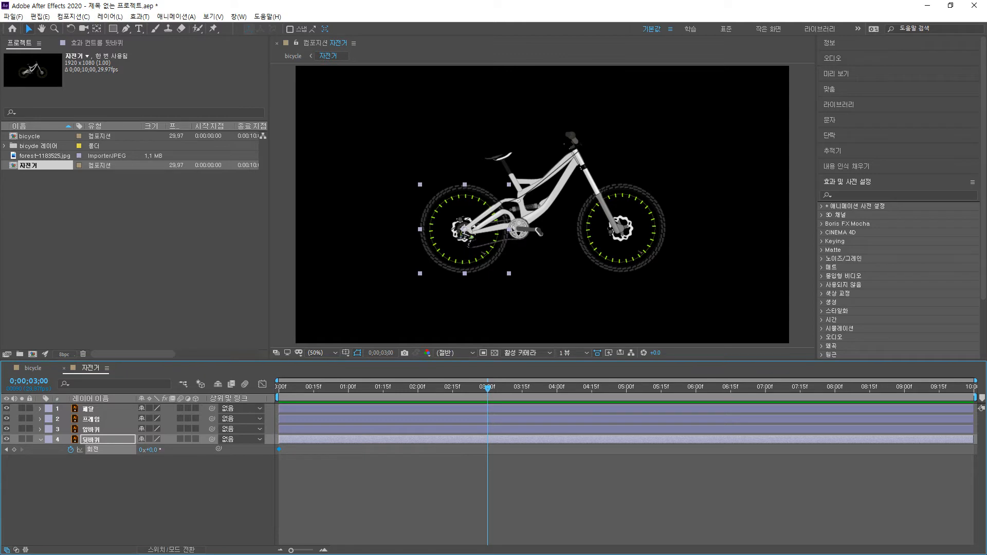
left_click(142, 450)
key("Return")
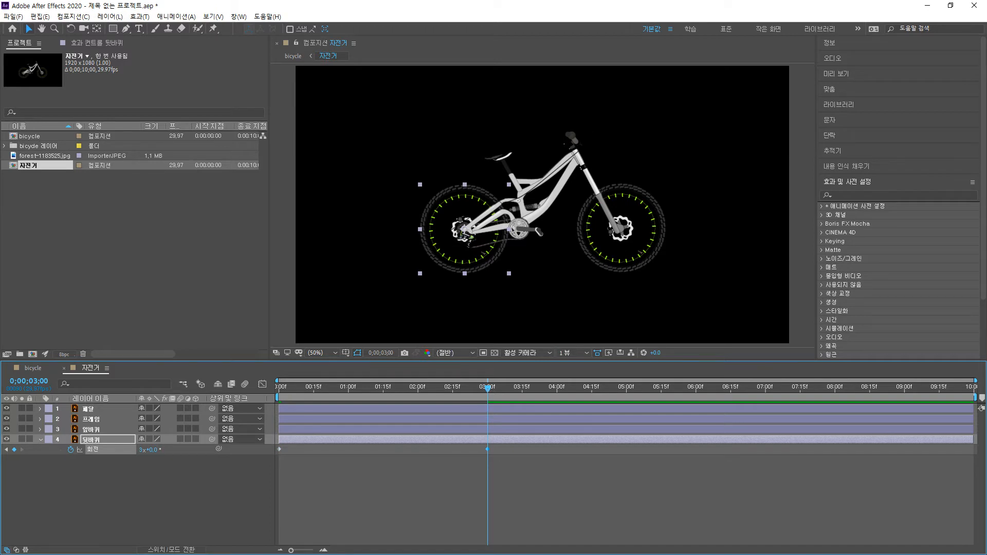
- End the 자전거 composition's work area at 3 seconds and preview the rear wheel's rotation from the start
left_click_drag(975, 397, 489, 398)
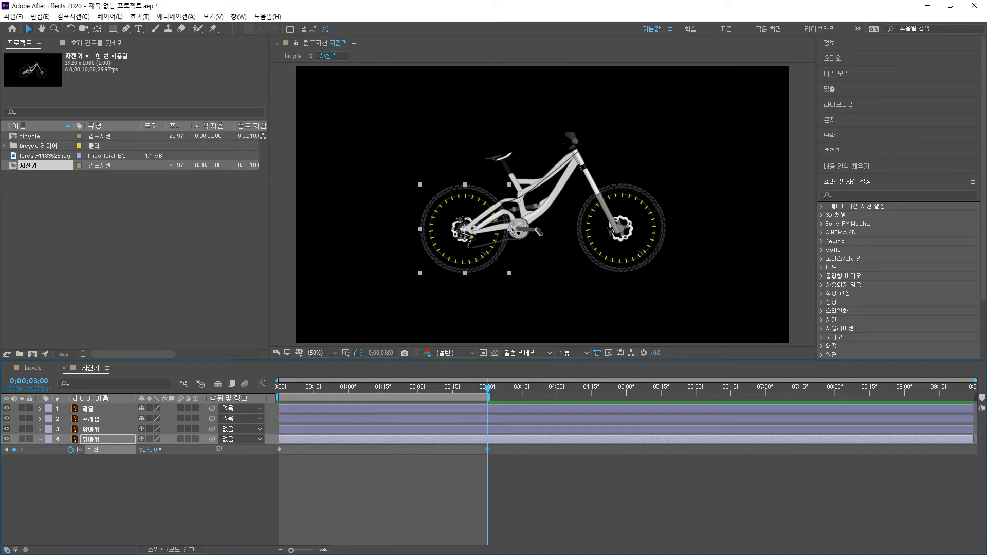
key("space")
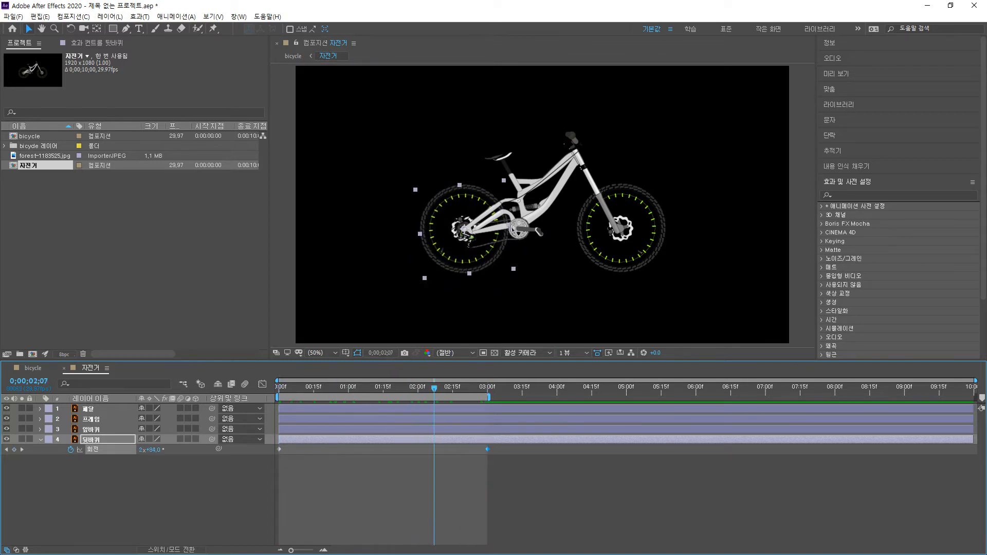
left_click_drag(434, 388, 279, 389)
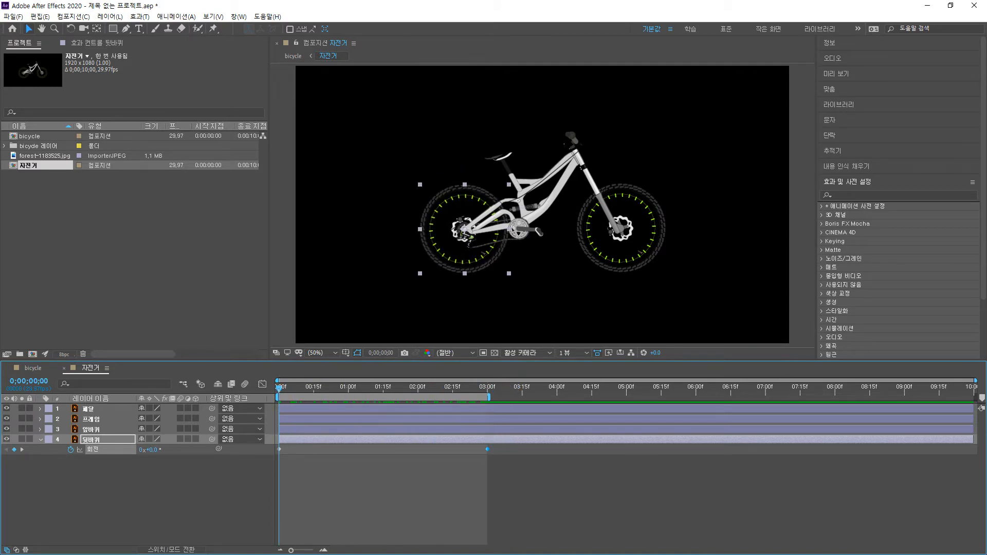
key("space")
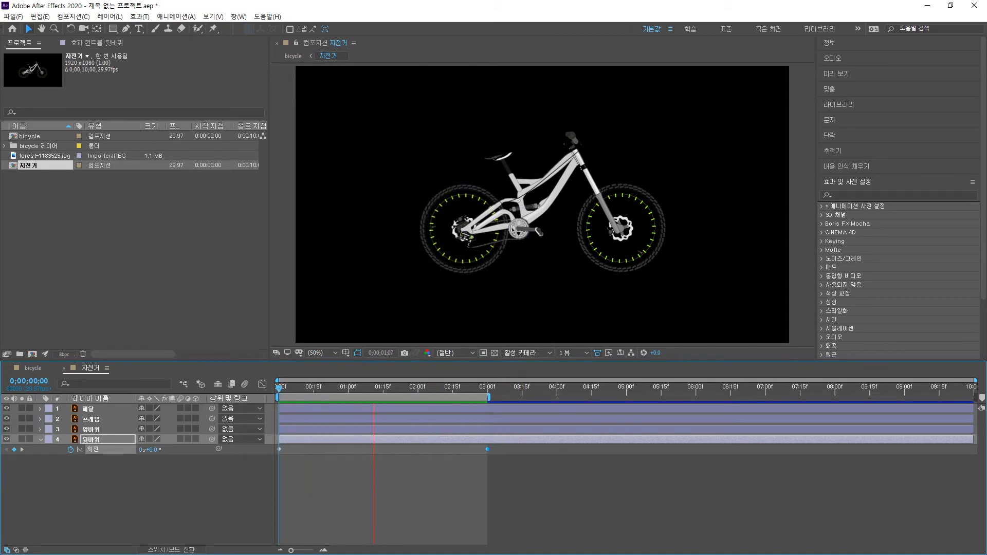
key("space")
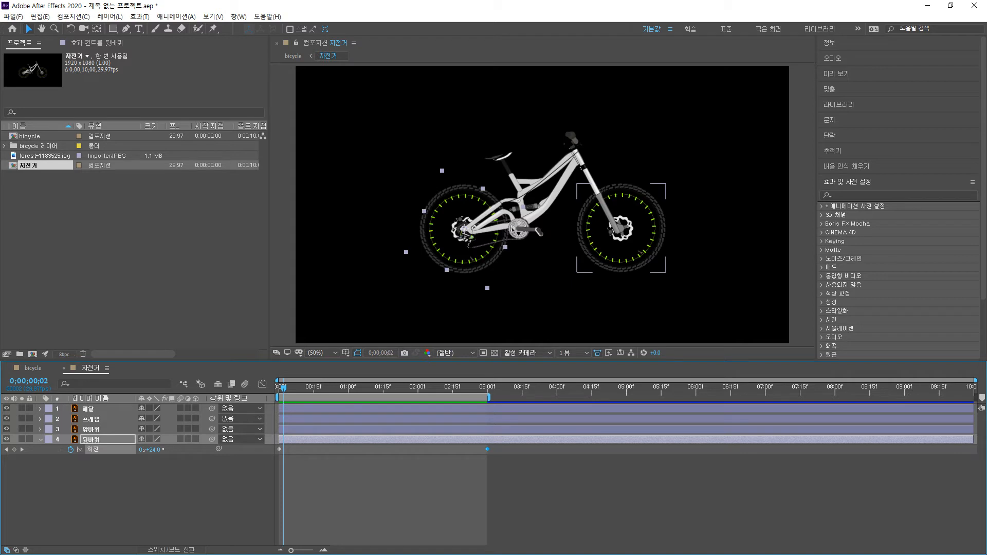
- Link the 앞바퀴 layer's Rotation to the 뒷바퀴 layer's Rotation with an expression and preview both wheels turning
left_click(40, 429)
left_click(40, 429)
left_click(92, 430)
key("r")
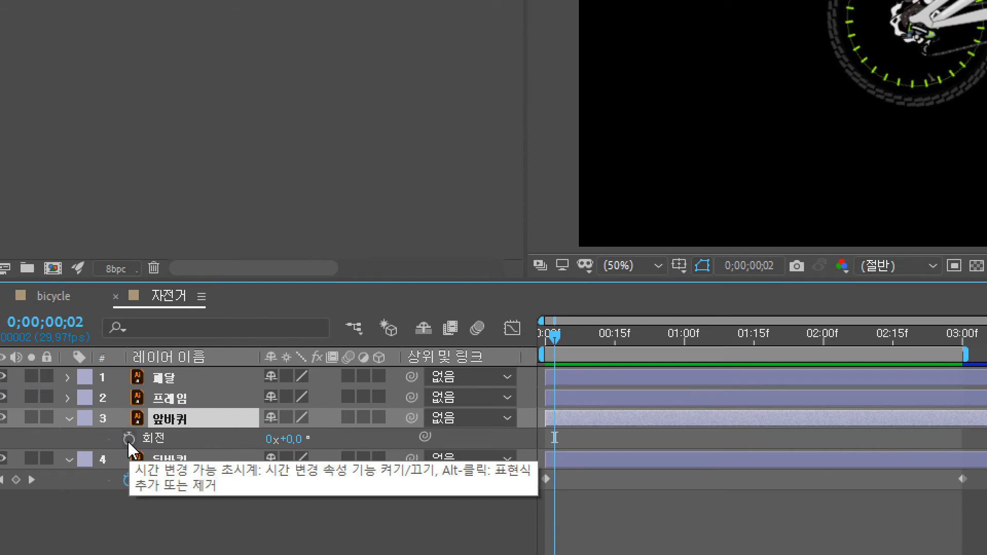
left_click(129, 441, "alt")
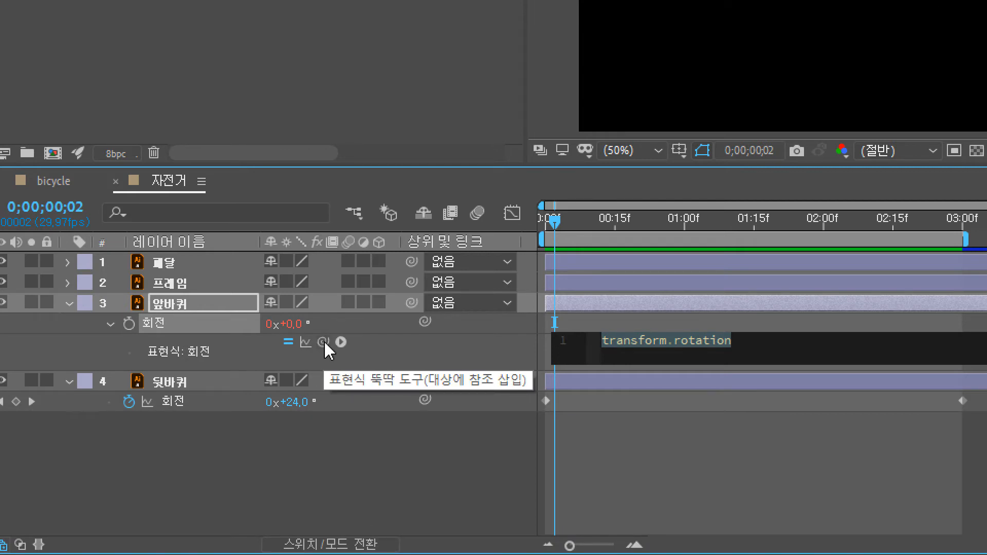
left_click_drag(325, 342, 171, 400)
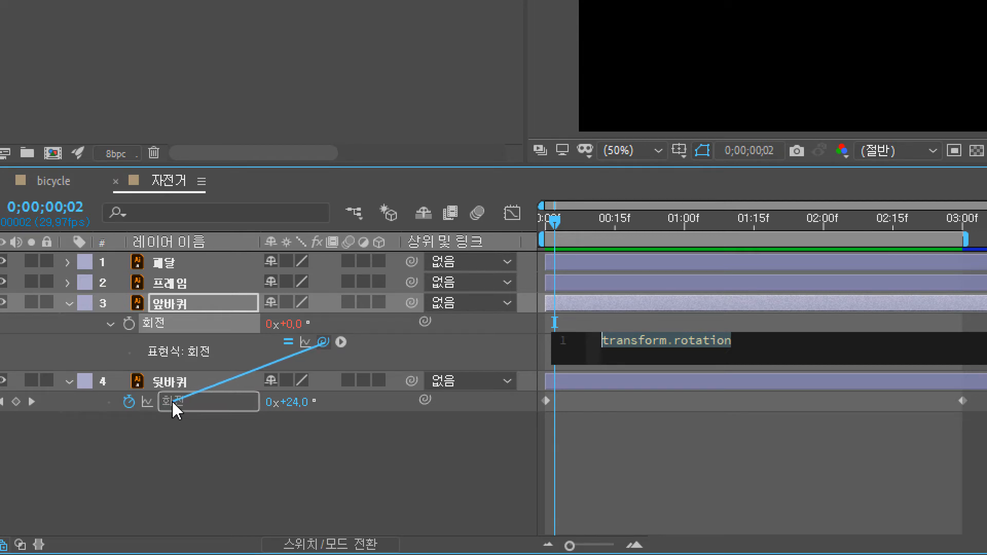
left_click_drag(171, 400, 171, 400)
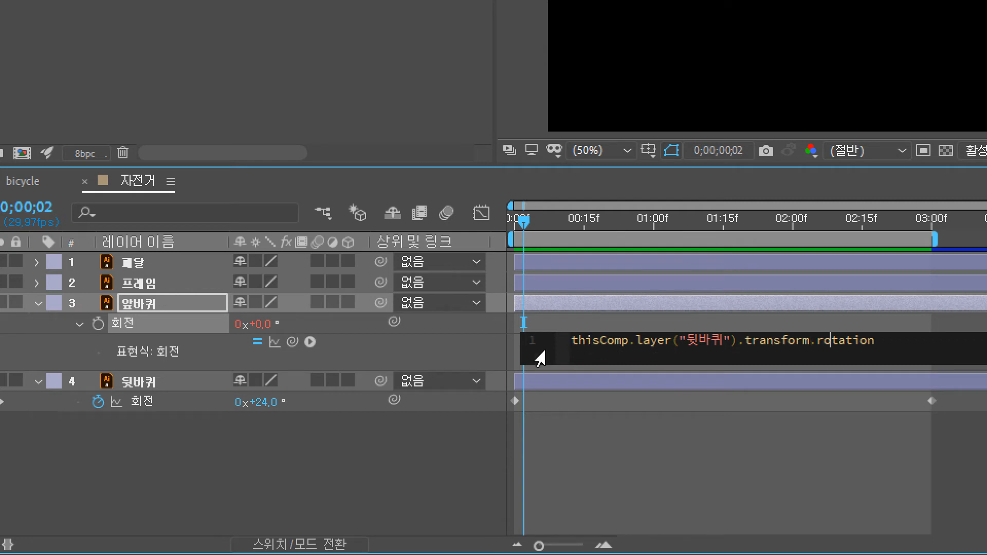
left_click(407, 349)
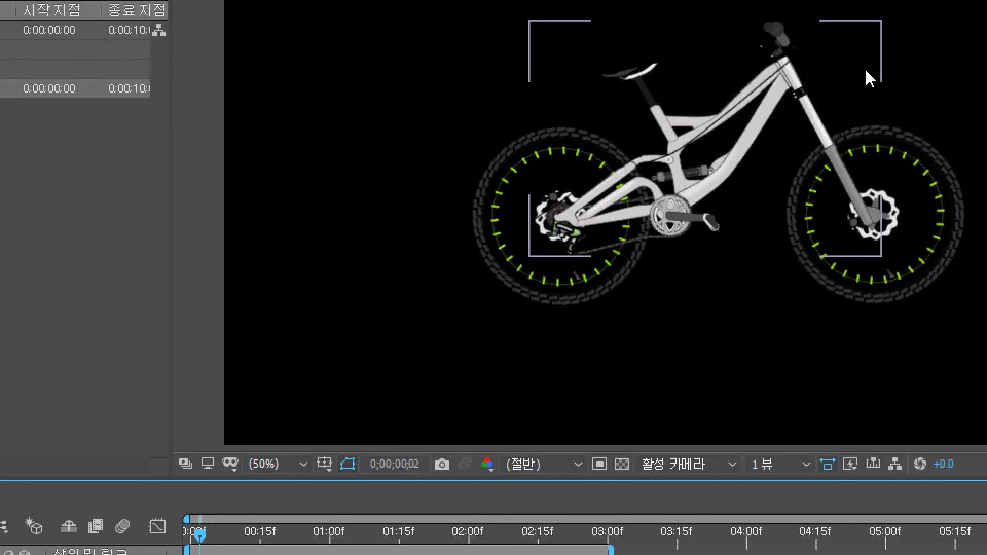
key("space")
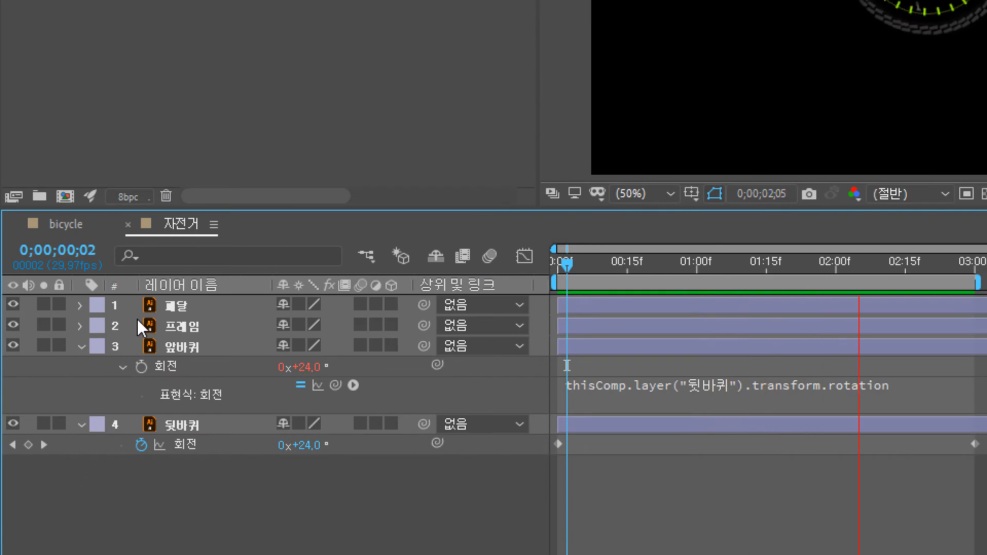
- Link the 페달 layer's Rotation to the 뒷바퀴 layer's Rotation with an expression, check the preview, and return to 0 seconds
left_click(195, 305)
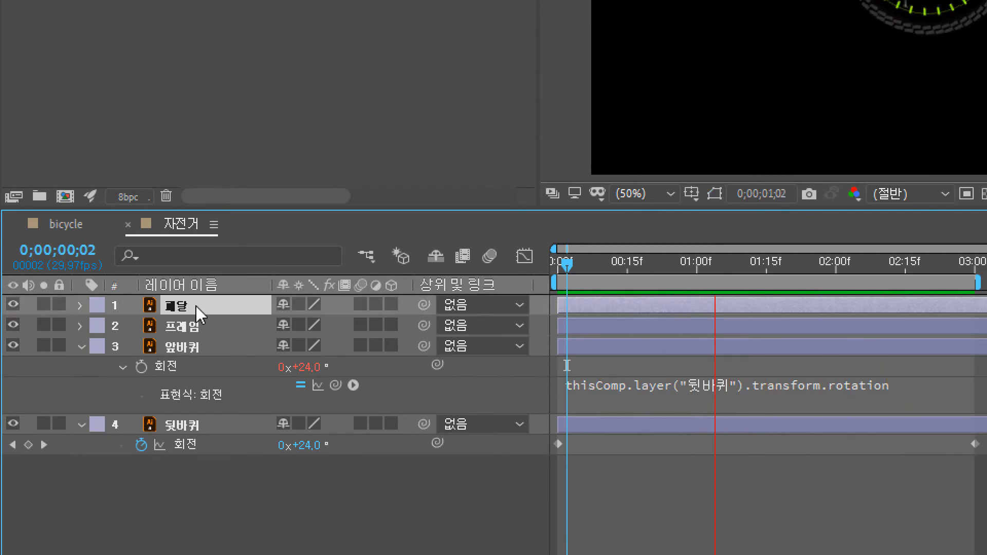
key("r")
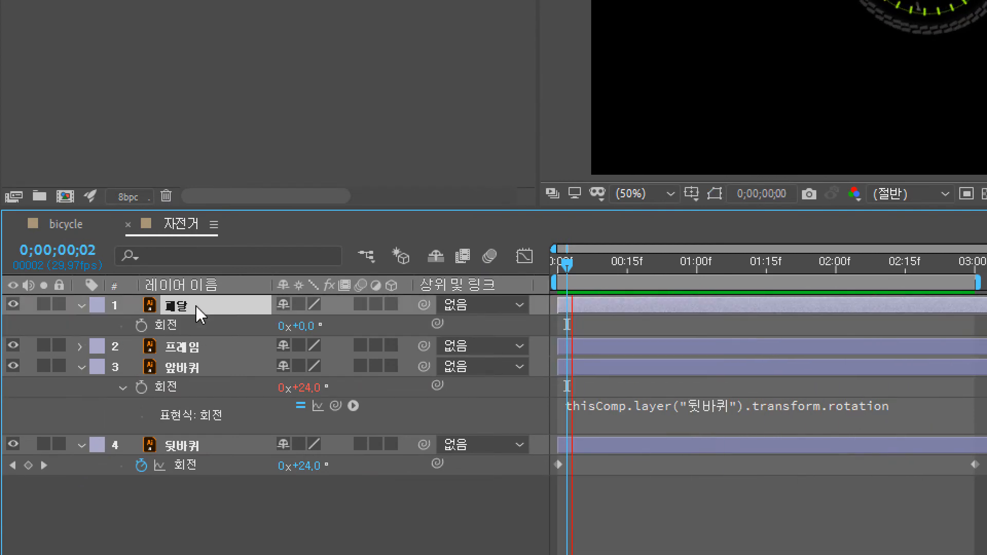
left_click(141, 326, "alt")
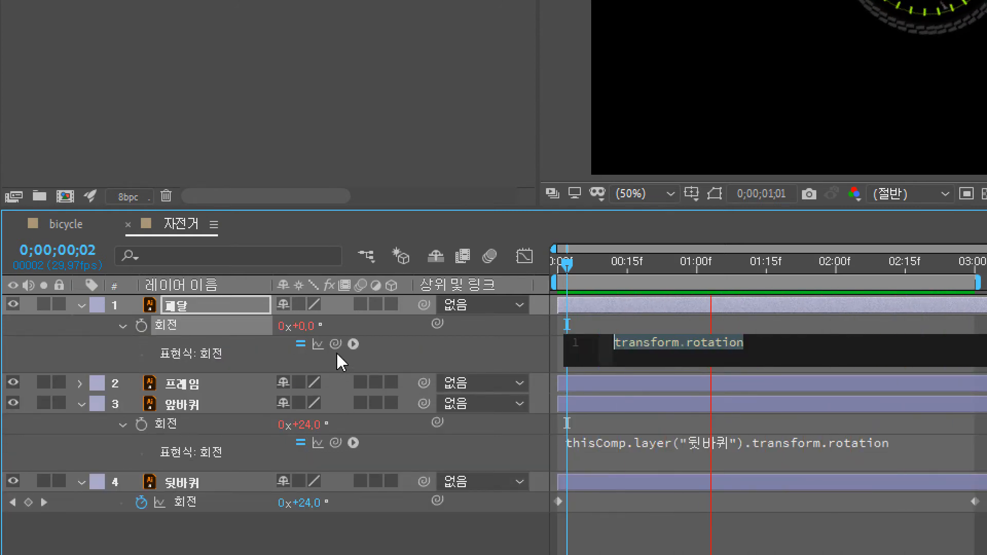
left_click_drag(335, 344, 193, 486)
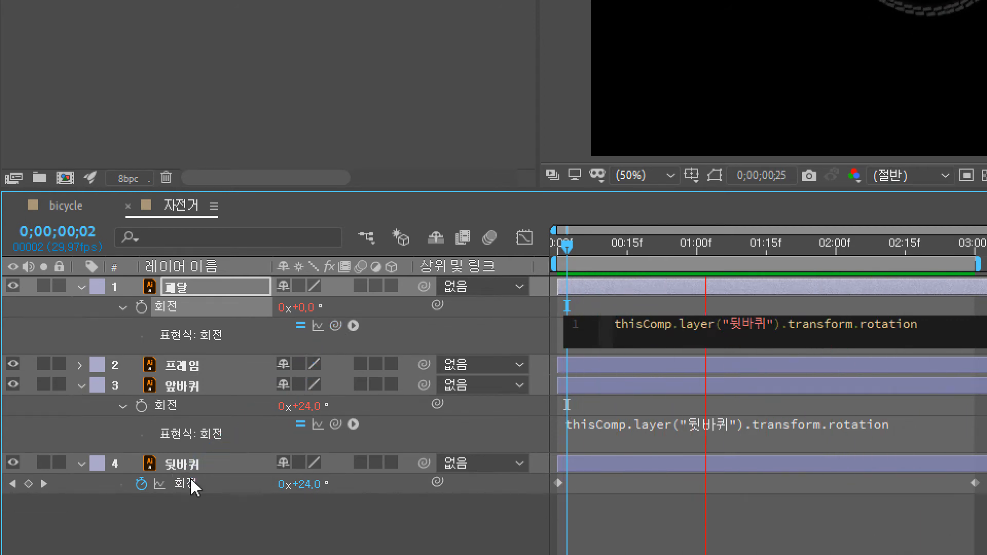
left_click(401, 346)
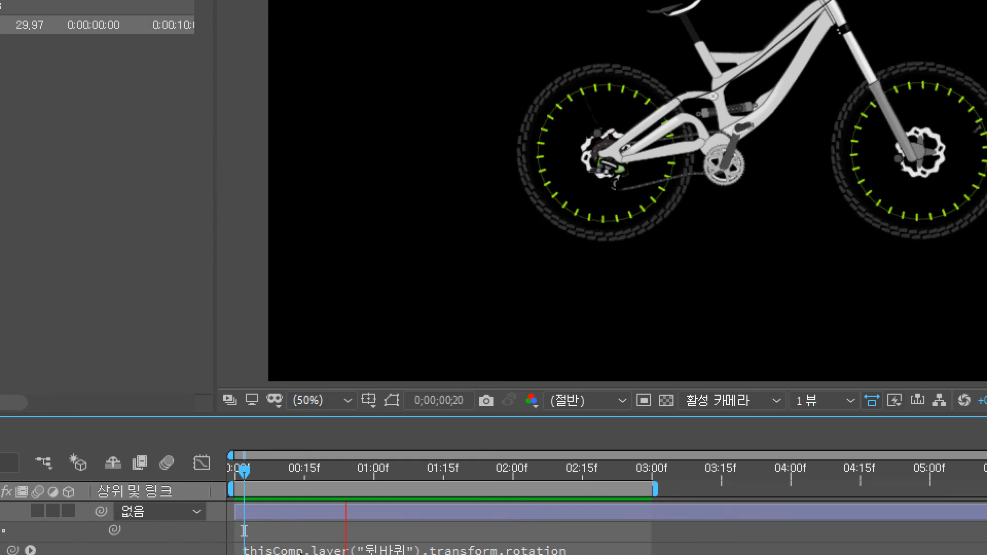
key("space")
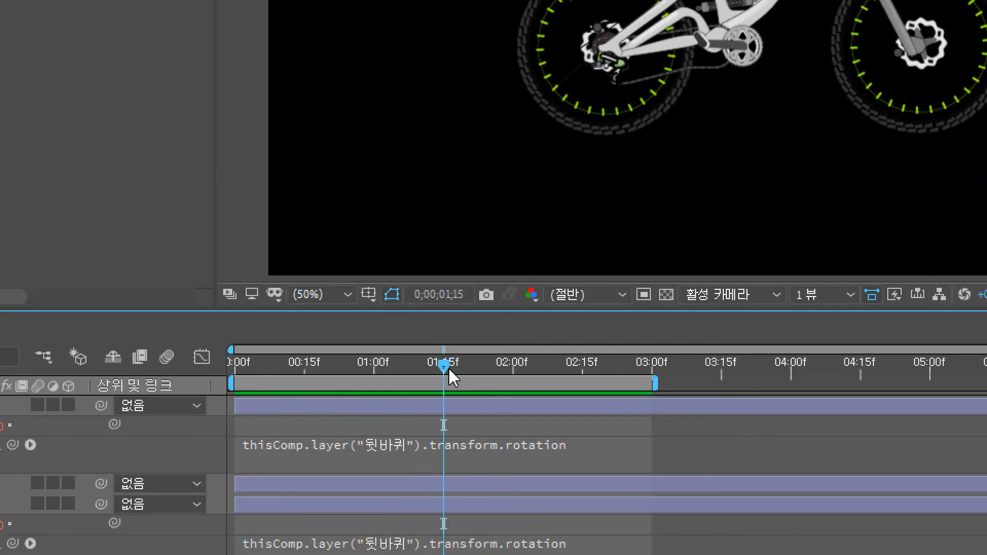
left_click_drag(444, 365, 188, 363)
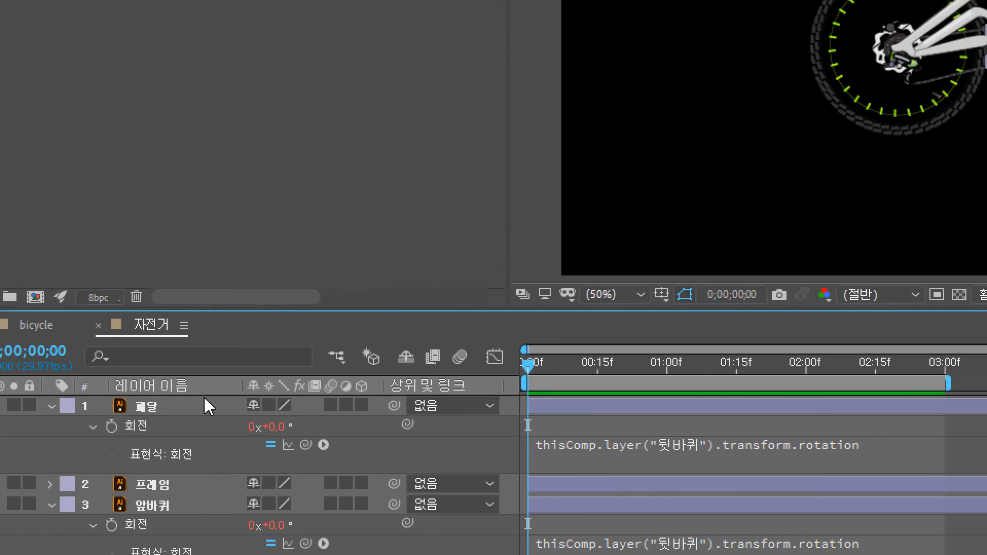
- Enlarge the view to 200% and move the 페달 layer's anchor point to the centre of the chainring
left_click(206, 407)
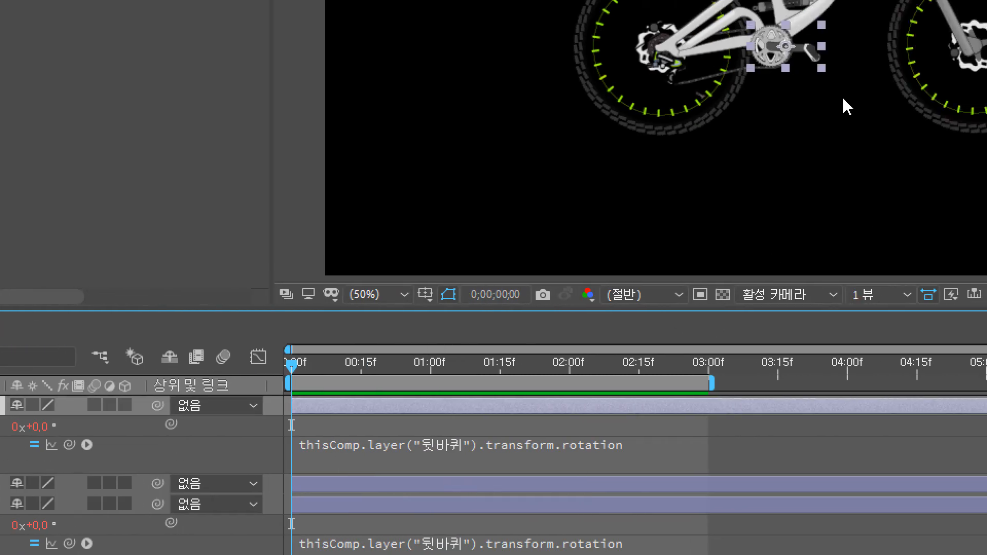
left_click(402, 294)
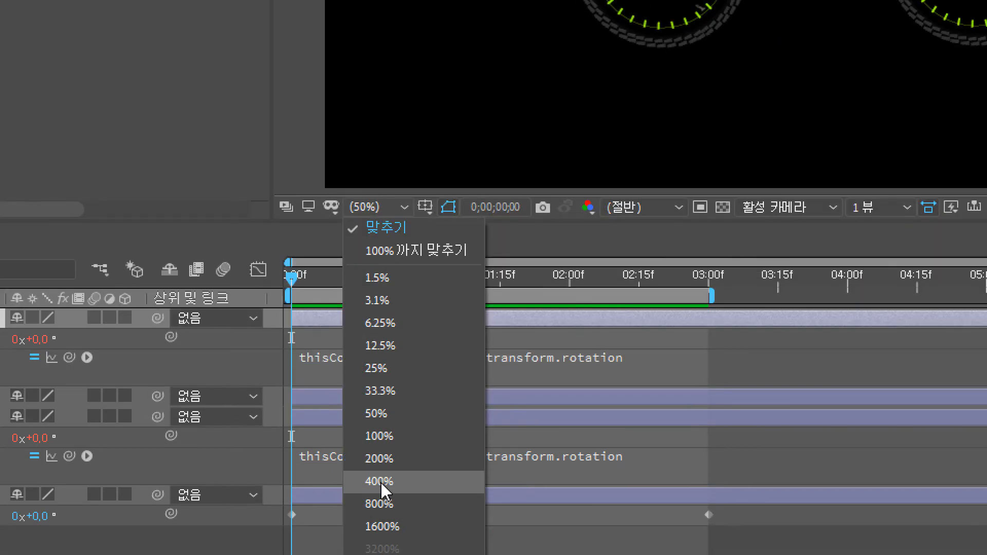
left_click(443, 481)
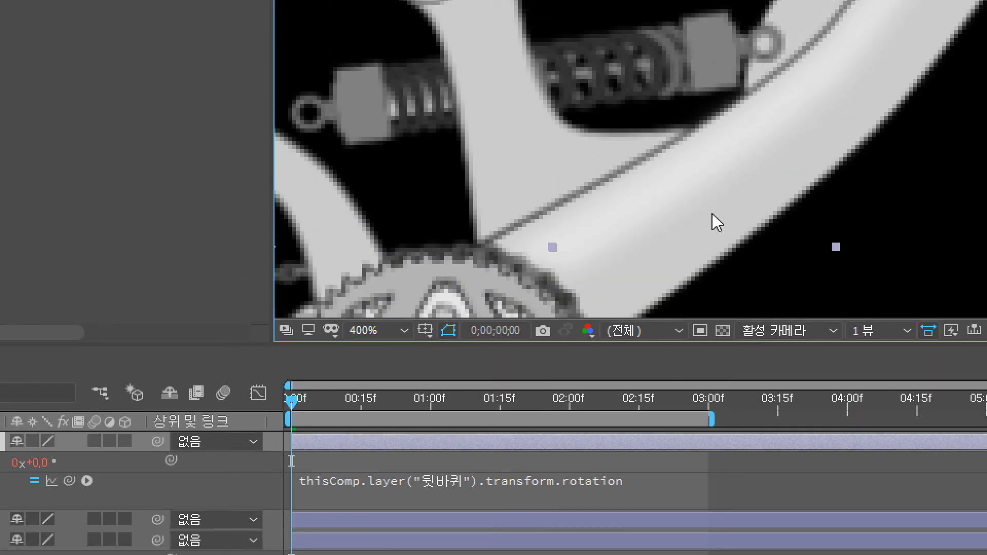
scroll(705, 205, "down", 4)
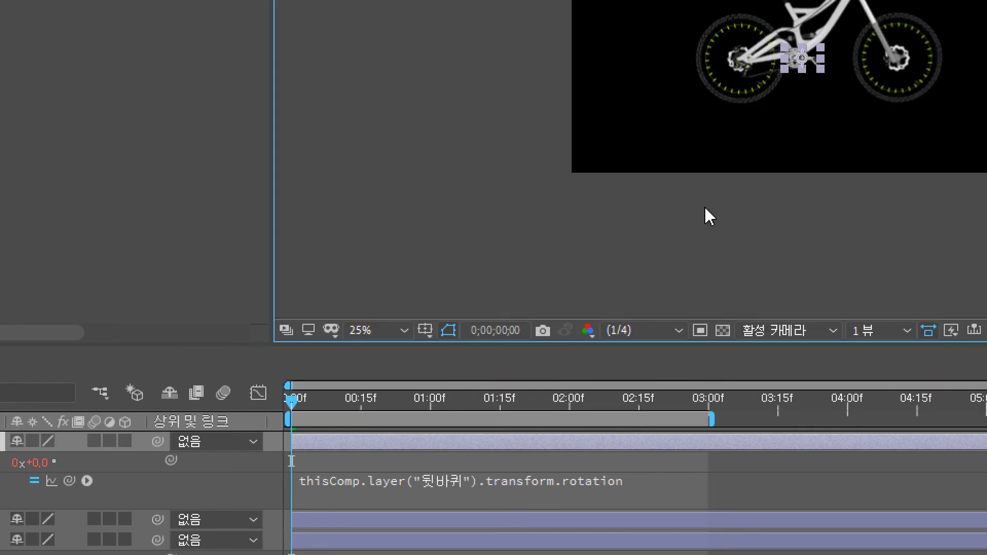
scroll(704, 206, "up", 3)
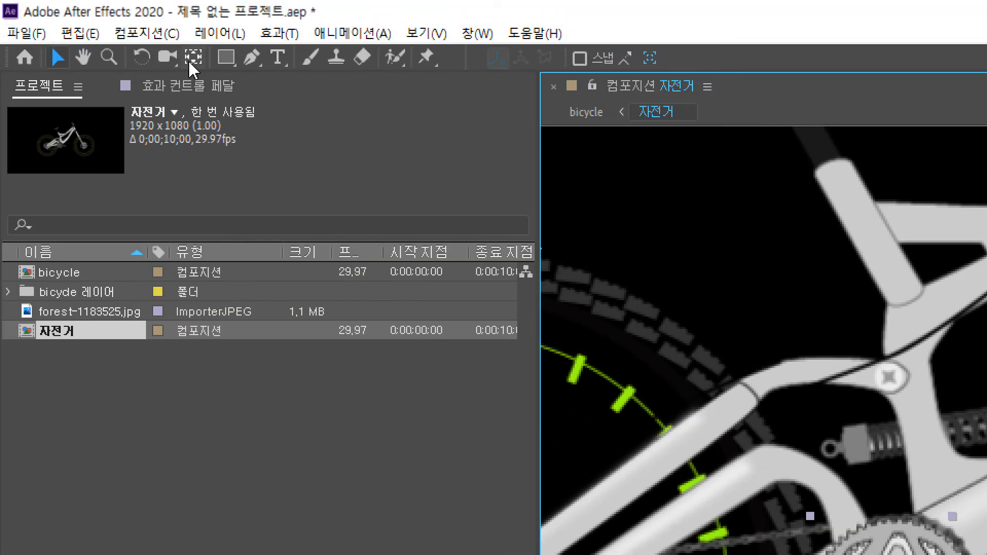
left_click(194, 64)
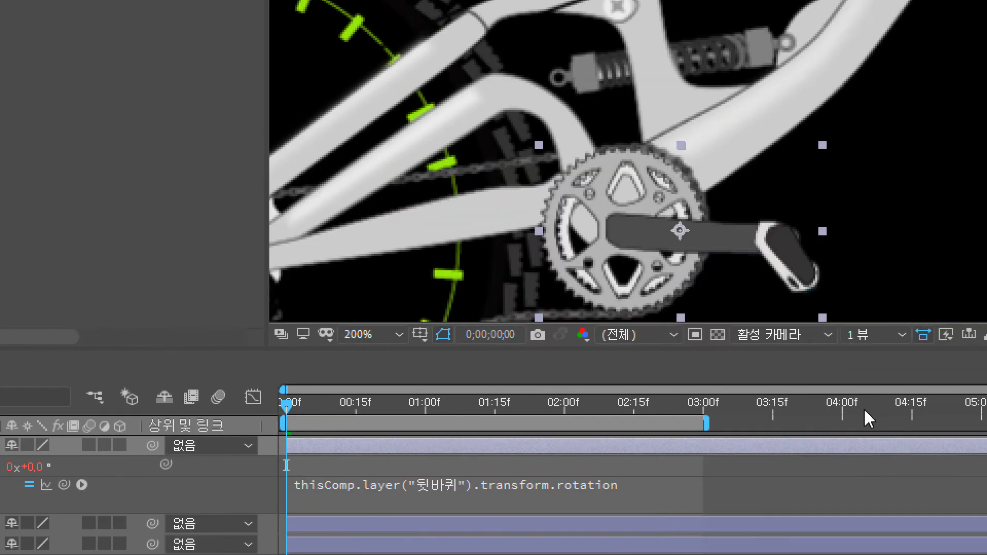
left_click_drag(679, 233, 643, 234)
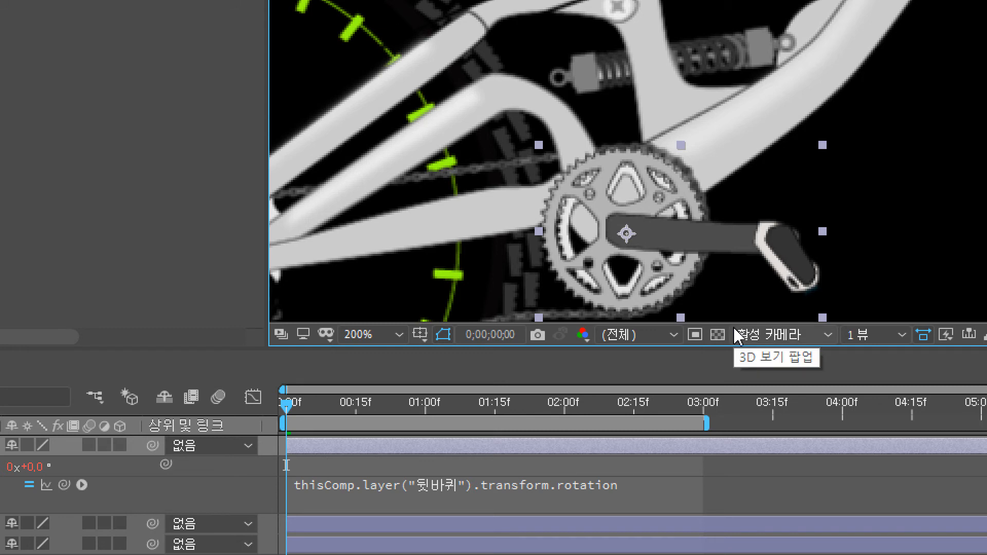
- Preview the pedal's rotation, refine the 페달 layer's anchor point at the chainring's centre at 0 seconds, and preview again
key("space")
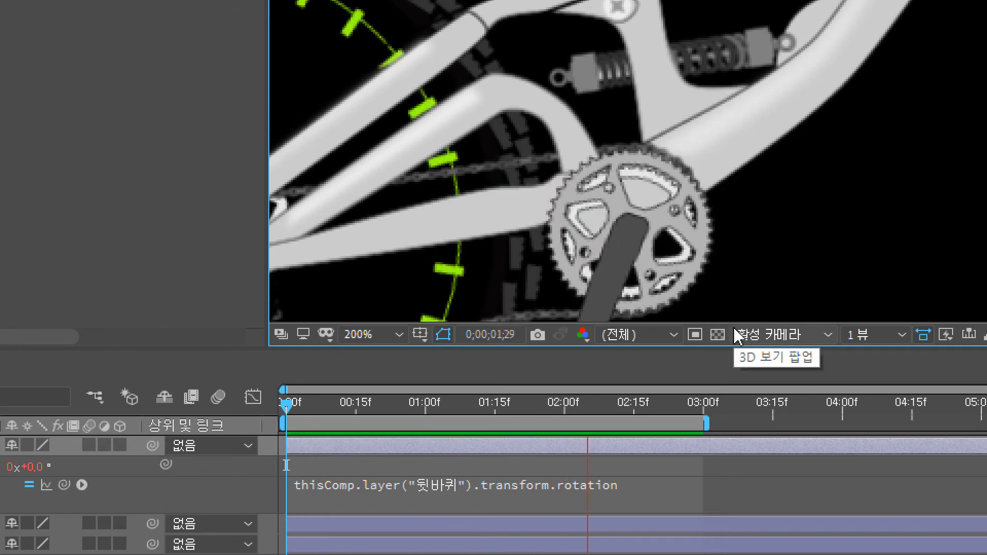
left_click(607, 403)
left_click_drag(606, 406, 288, 406)
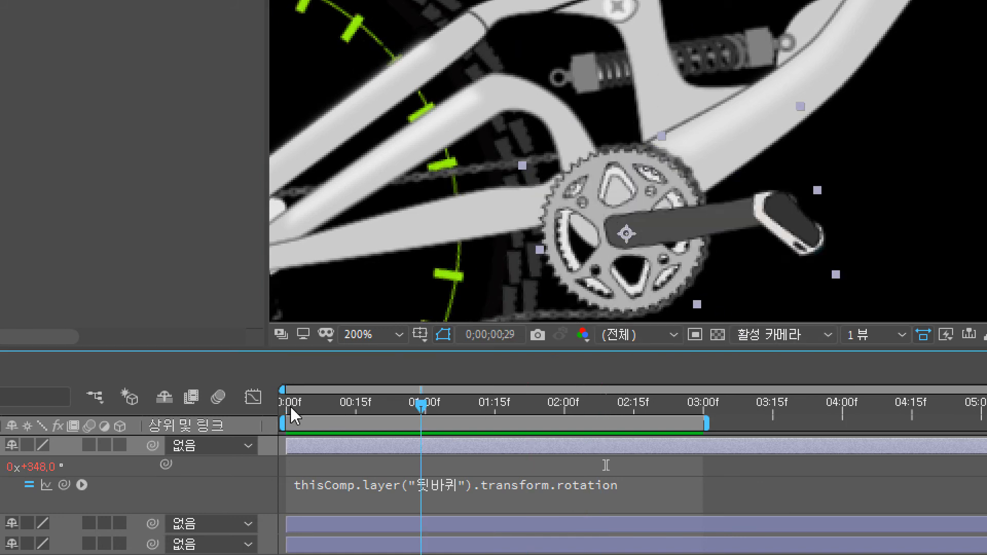
left_click(626, 234)
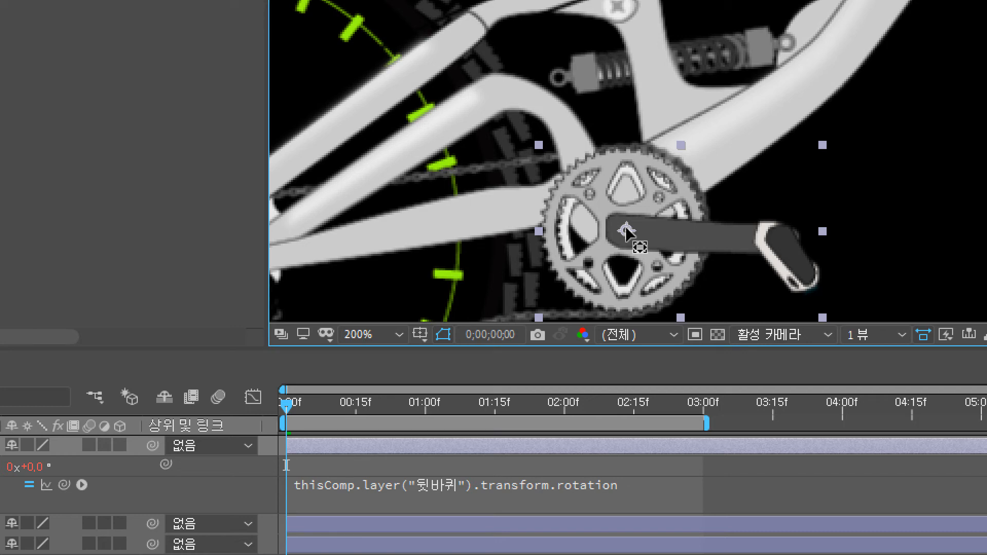
key("space")
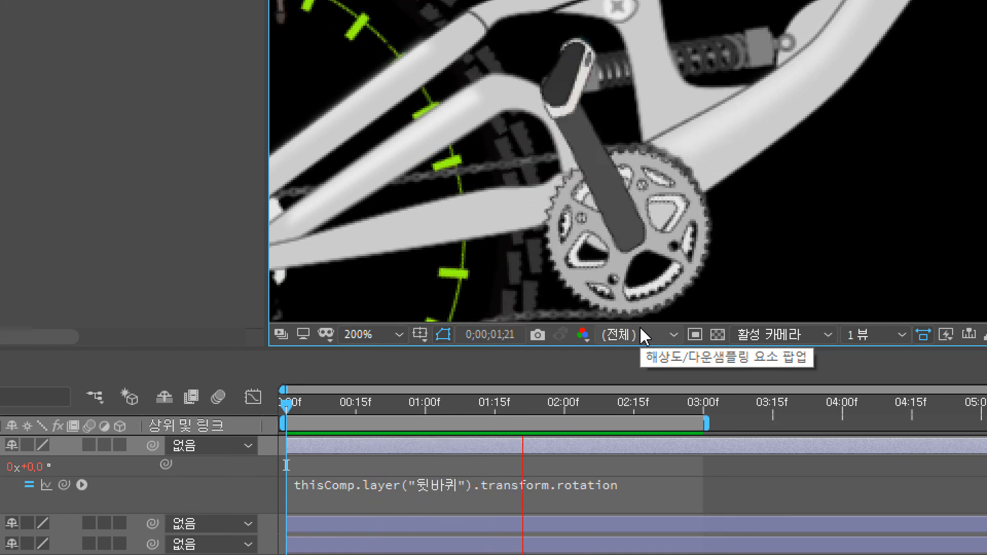
- Fit the composition in the viewer at 50% and check the wheels and pedal turning together in the preview
left_click(400, 338)
left_click(404, 350)
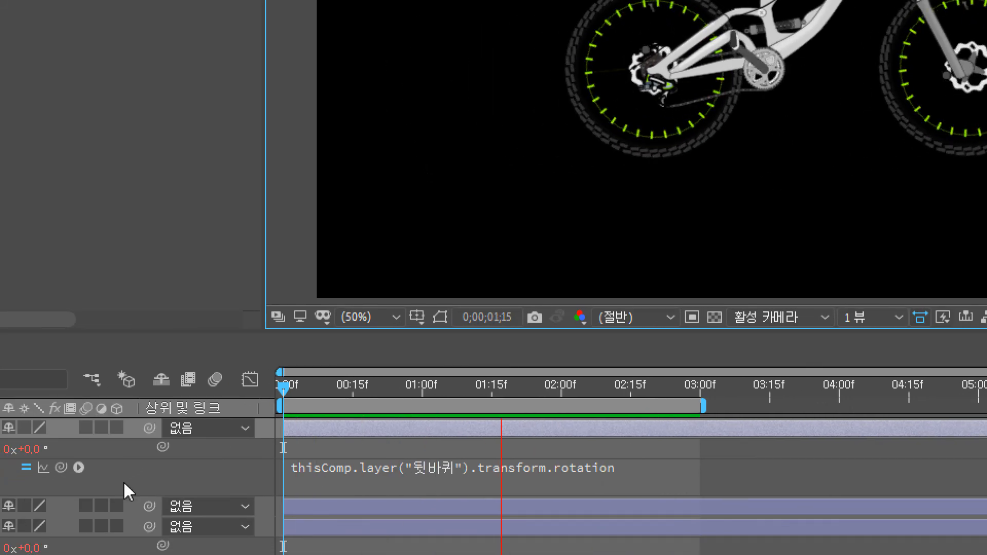
key("space")
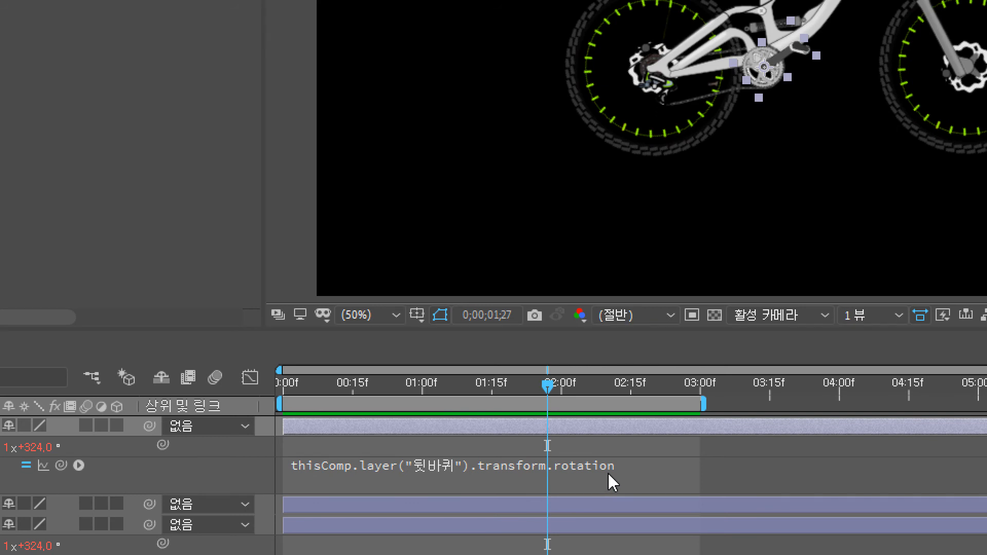
- Divide the 페달 layer's Rotation expression by 3, preview the pedal's speed, and return to the bicycle composition
left_click(619, 479)
left_click(651, 469)
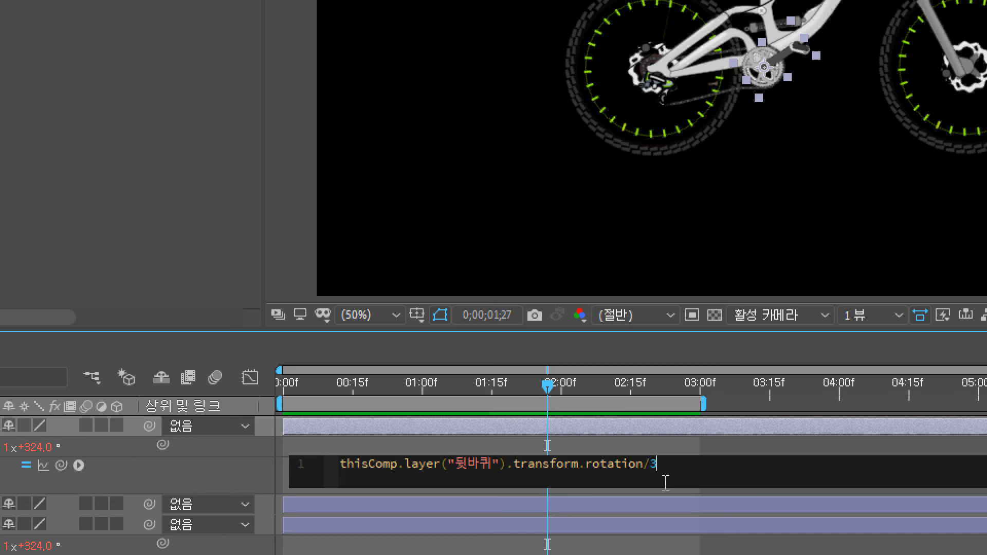
left_click(225, 479)
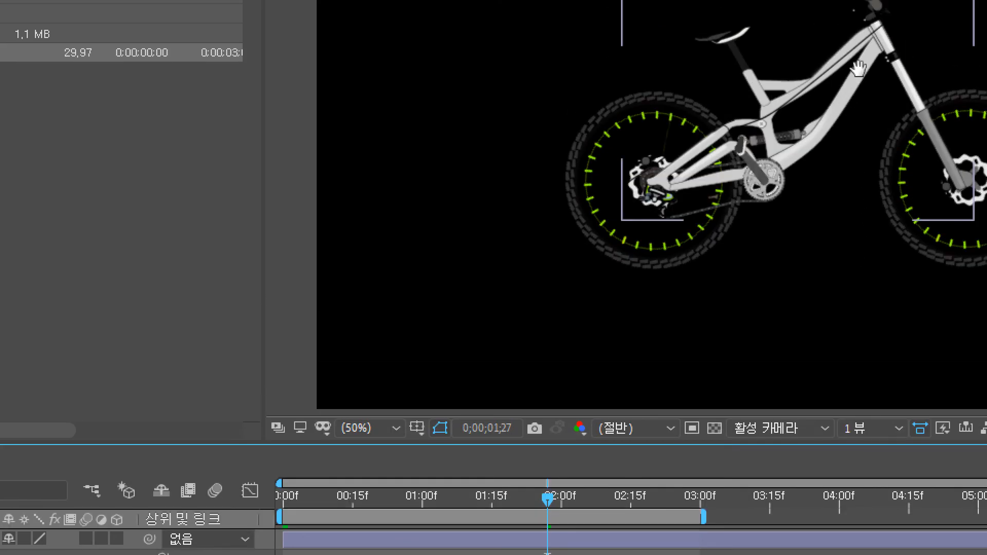
key("space")
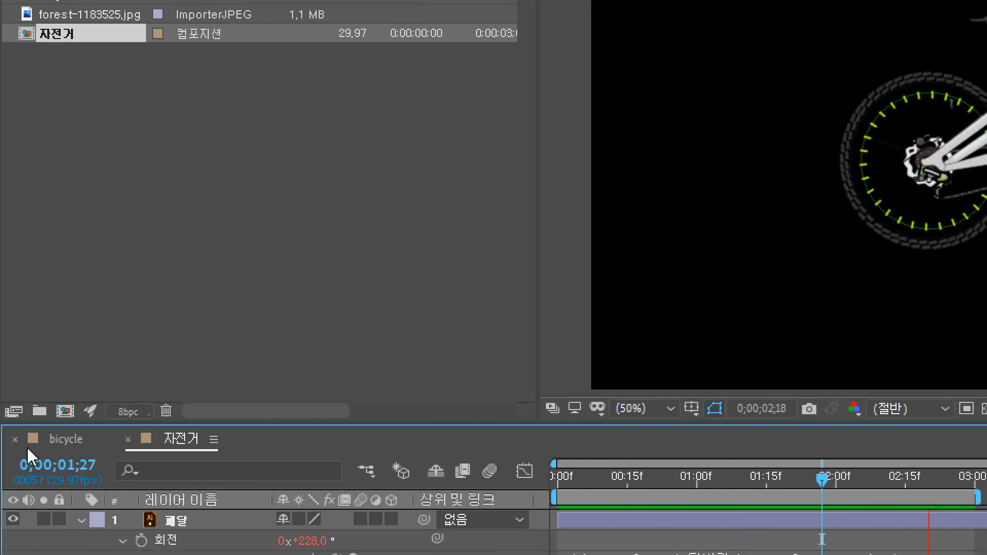
left_click(63, 442)
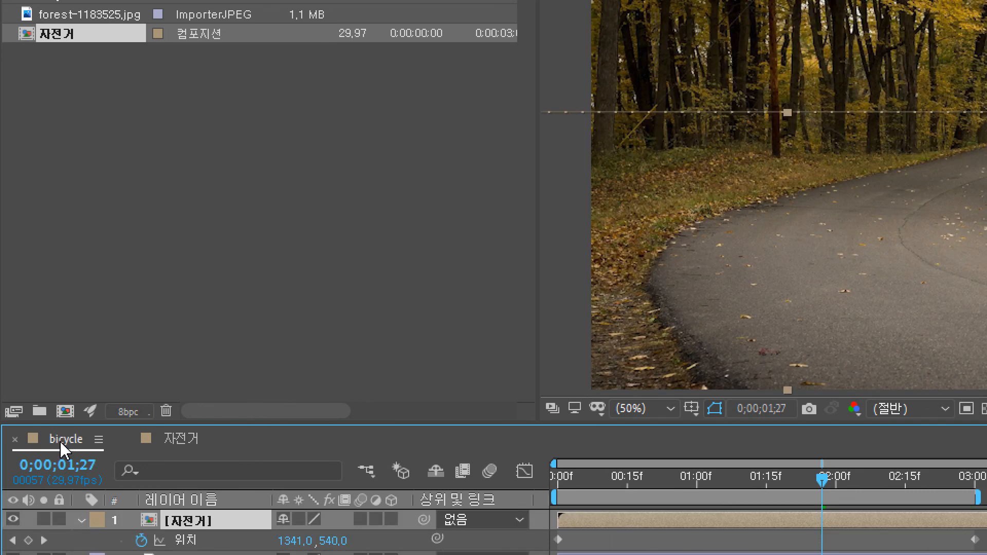